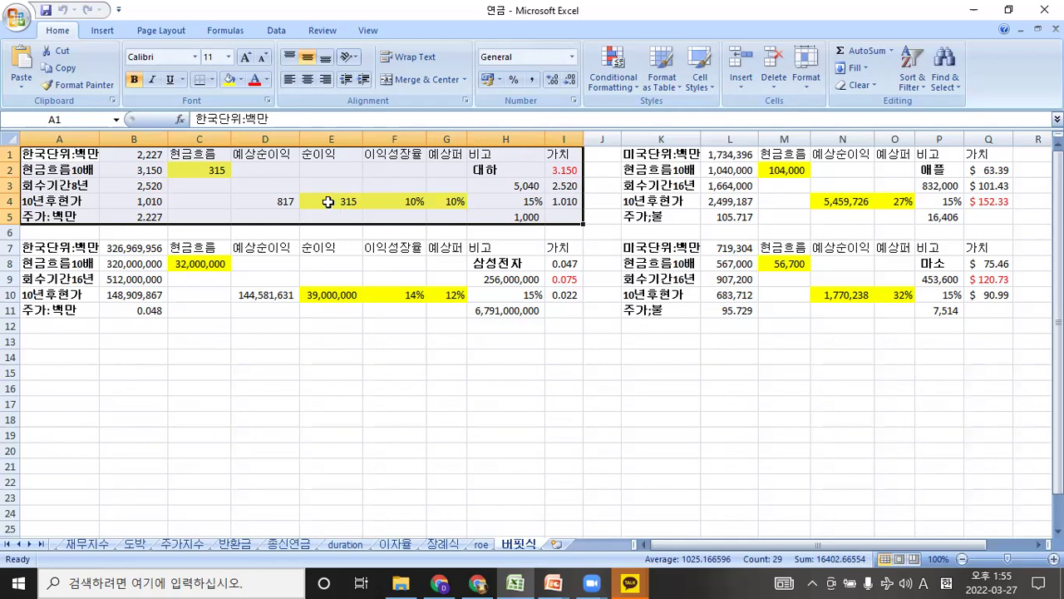
Step: Examine the 대하 valuation inputs and formulas for net income, growth rate, expected PER, ten-year present value and share price
{"action": "left_click", "coordinate": [329, 201]}
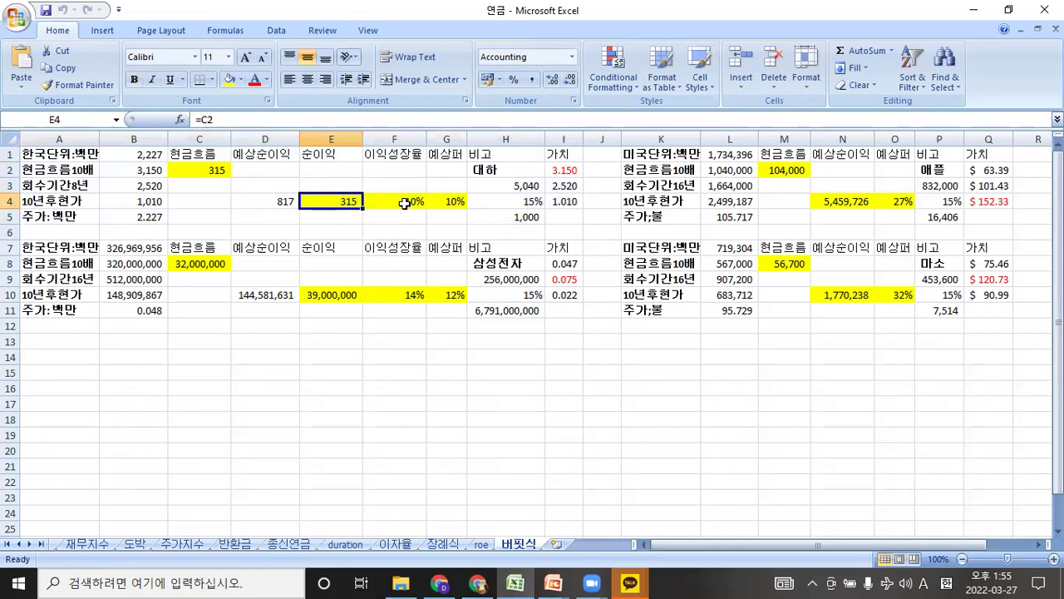
{"action": "left_click", "coordinate": [405, 203]}
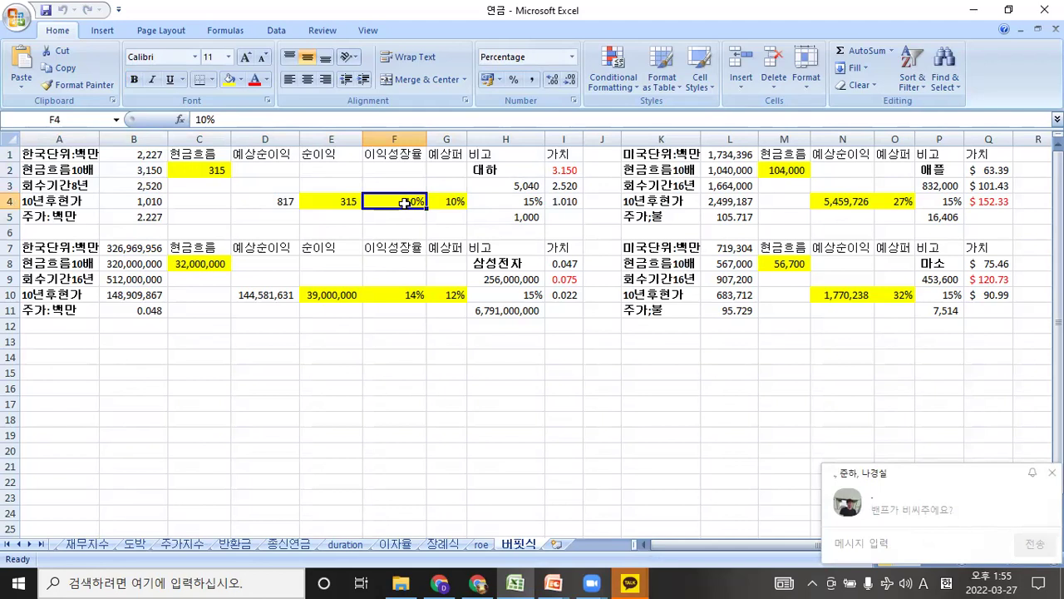
{"action": "left_click", "coordinate": [453, 202]}
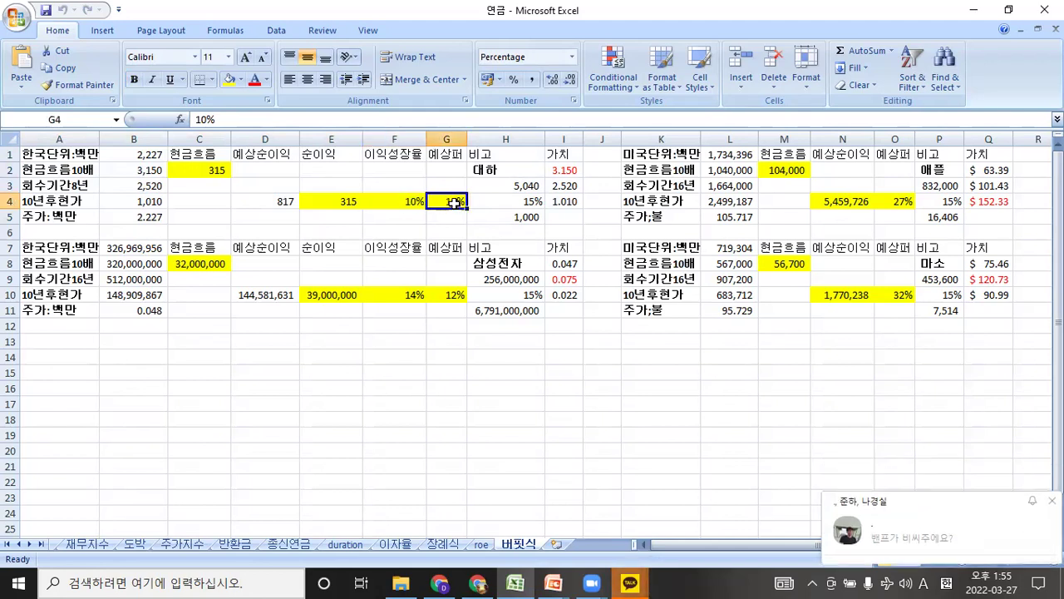
{"action": "left_click", "coordinate": [274, 200]}
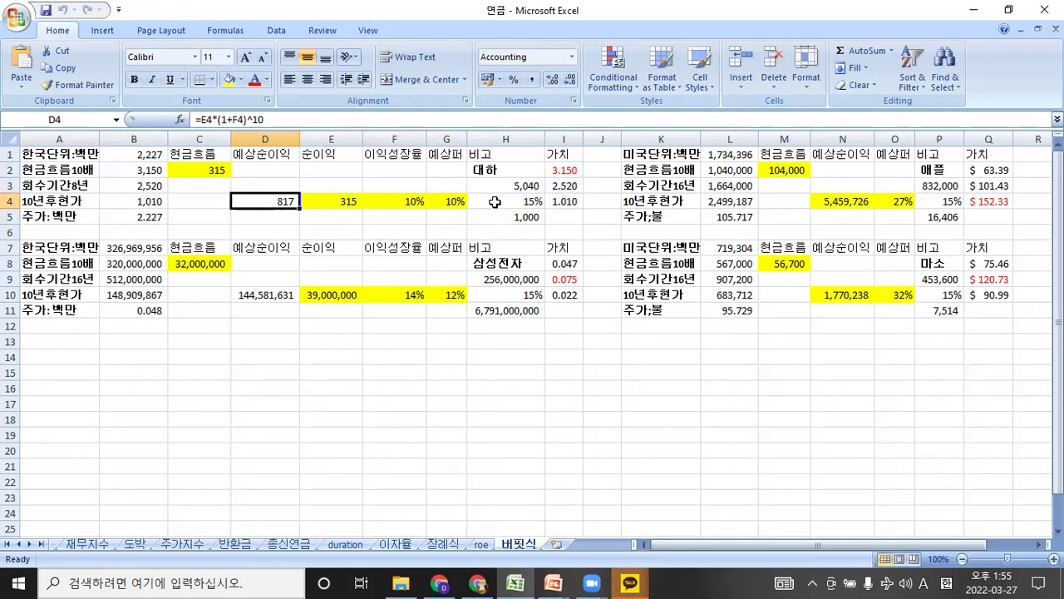
{"action": "left_click", "coordinate": [145, 201]}
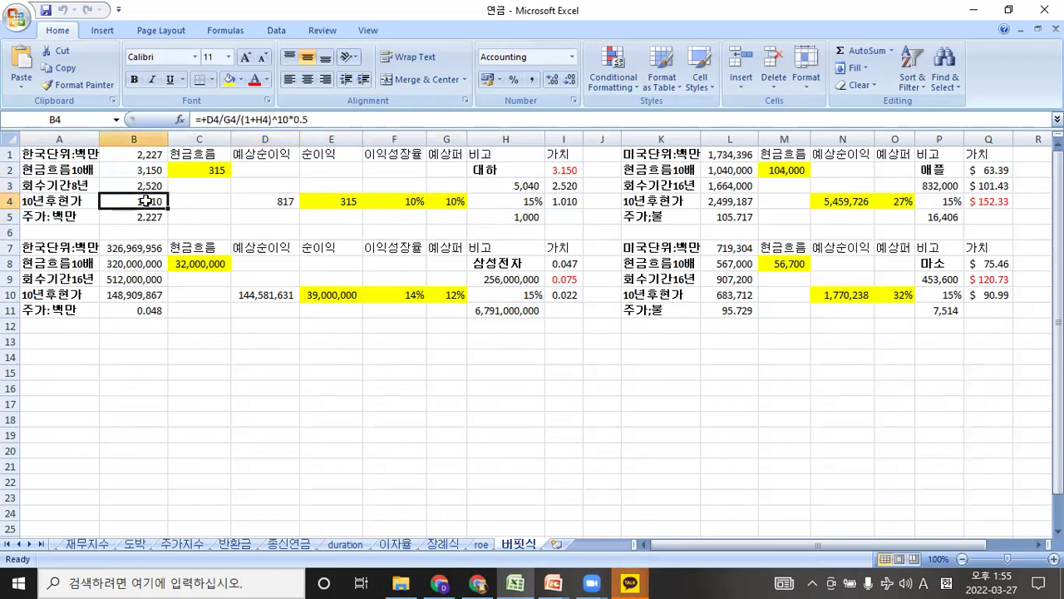
{"action": "left_click", "coordinate": [573, 204]}
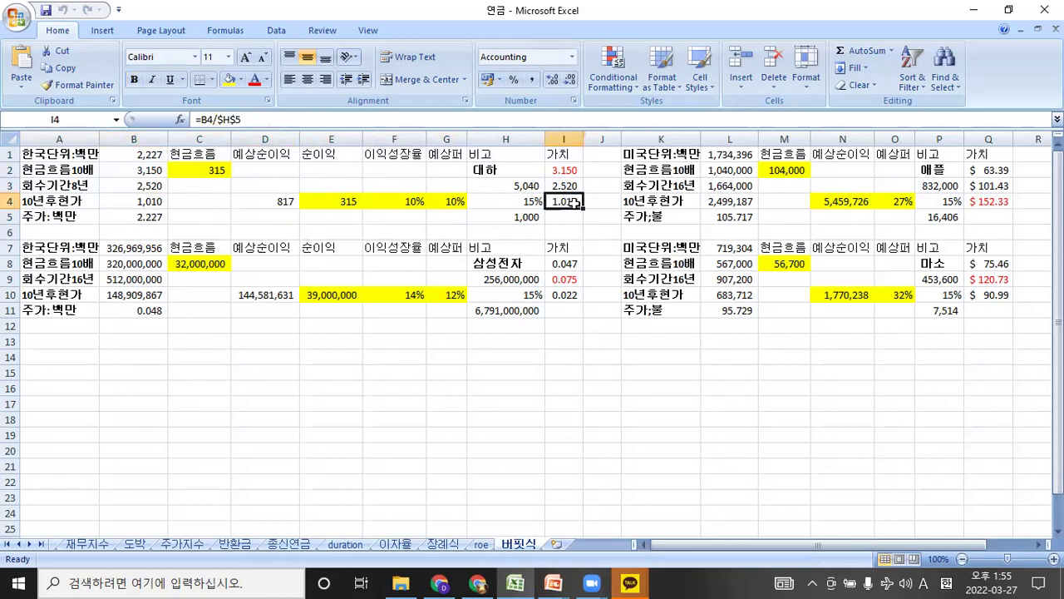
{"action": "left_click", "coordinate": [150, 218]}
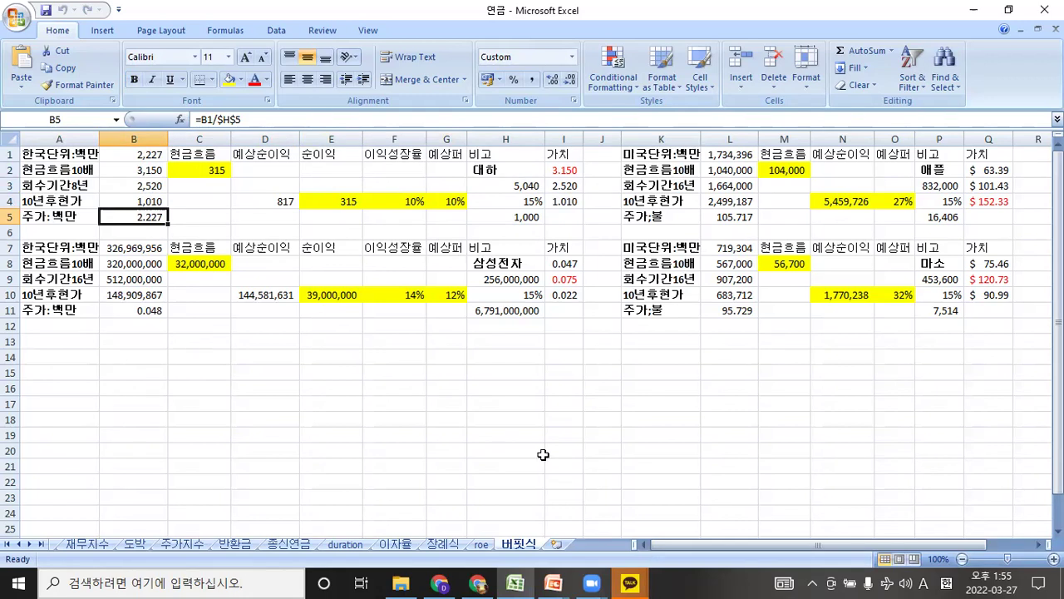
Step: Switch to PowerPoint, close the 주식 투자종목 선정 presentation and show slide 9 of 자산관리7
{"action": "left_click", "coordinate": [552, 579]}
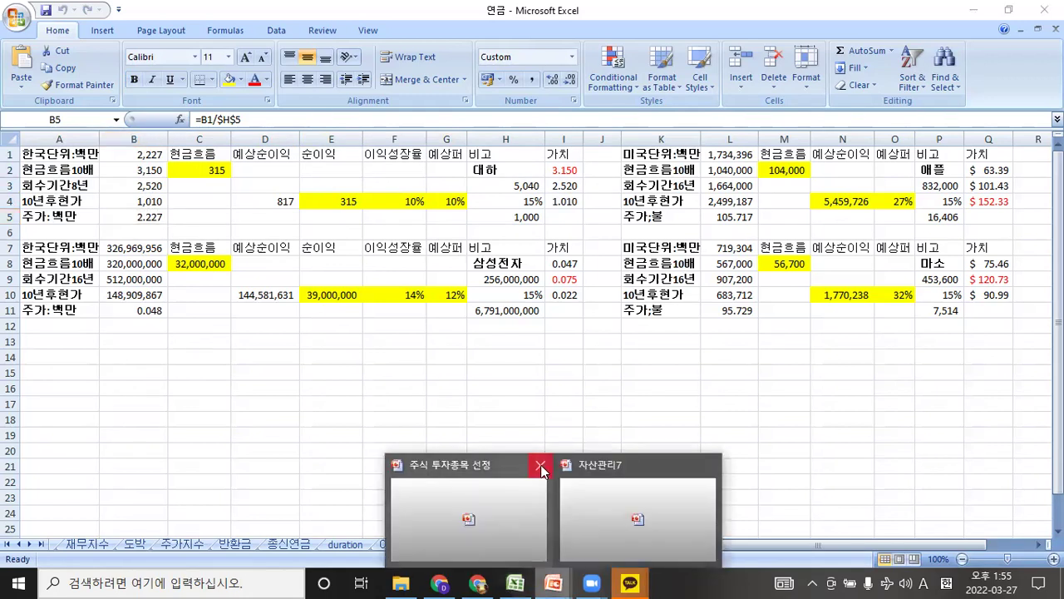
{"action": "left_click", "coordinate": [541, 468]}
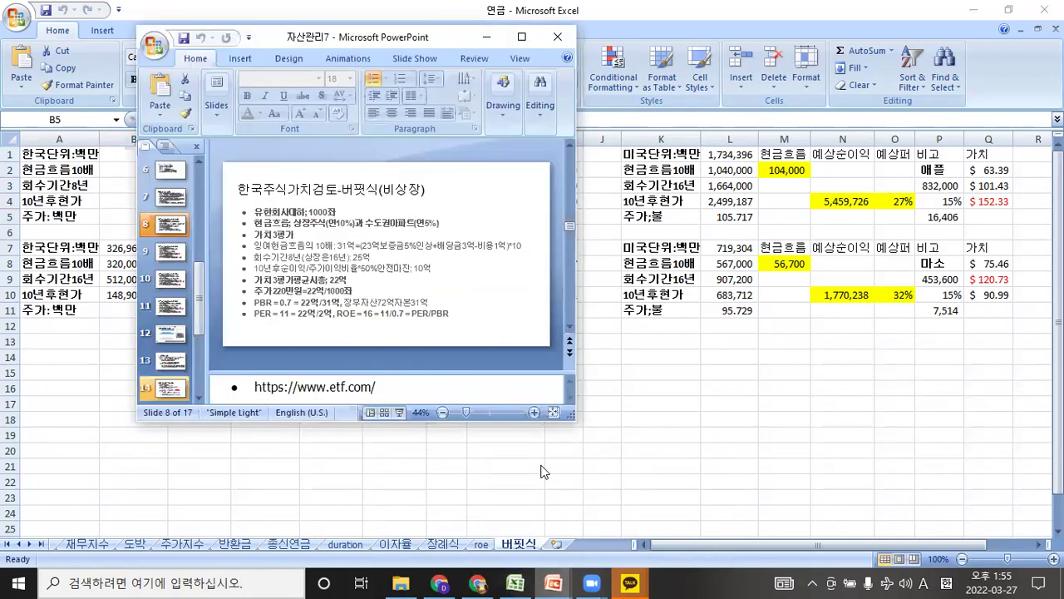
{"action": "left_click", "coordinate": [169, 254]}
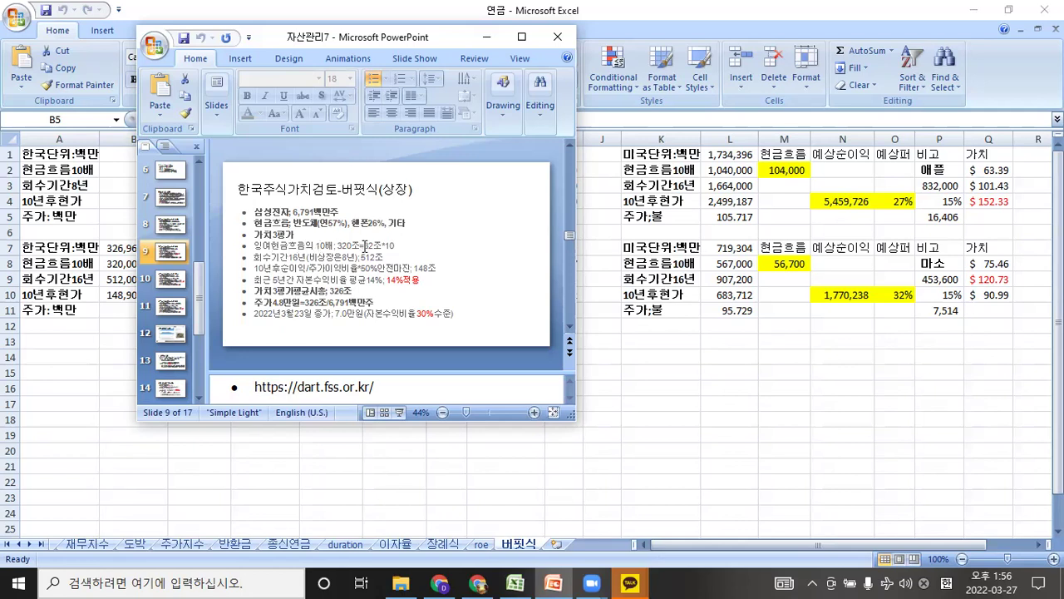
Step: Review the bullet lines of the Samsung Electronics valuation on slide 9, from the ten-times cash flow line downward
{"action": "left_click", "coordinate": [364, 246]}
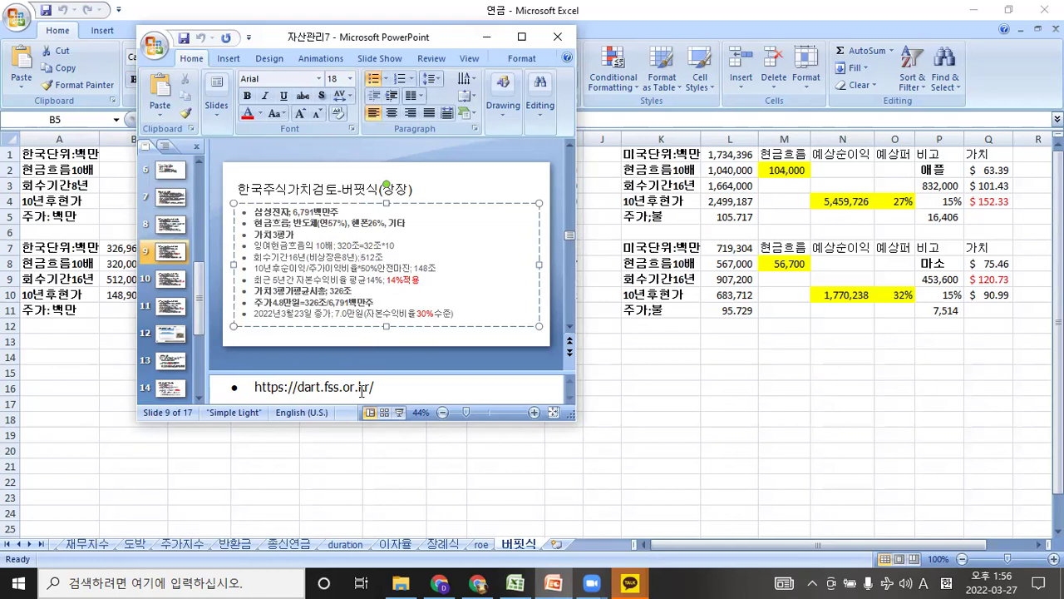
{"action": "key", "text": "Down"}
{"action": "key", "text": "Right"}
{"action": "key", "text": "Right"}
{"action": "key", "text": "Right"}
{"action": "key", "text": "Down"}
{"action": "key", "text": "Left"}
{"action": "key", "text": "Left"}
{"action": "key", "text": "Left"}
{"action": "key", "text": "Left"}
{"action": "key", "text": "Left"}
Step: Switch to the Chrome browser and open itooza.com in place of the current travel page
{"action": "left_click", "coordinate": [439, 582]}
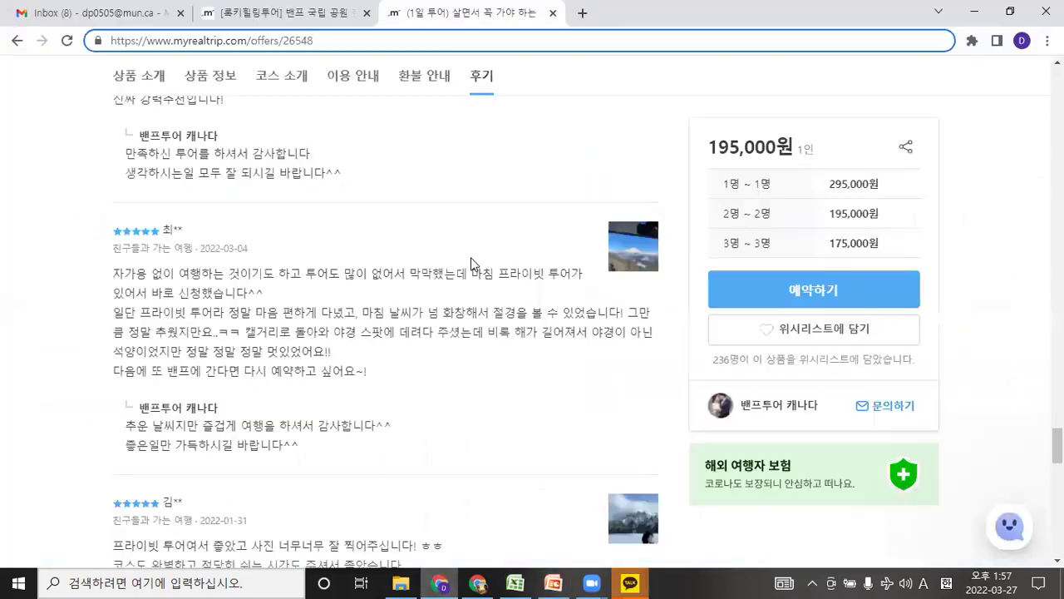
{"action": "triple_click", "coordinate": [406, 40]}
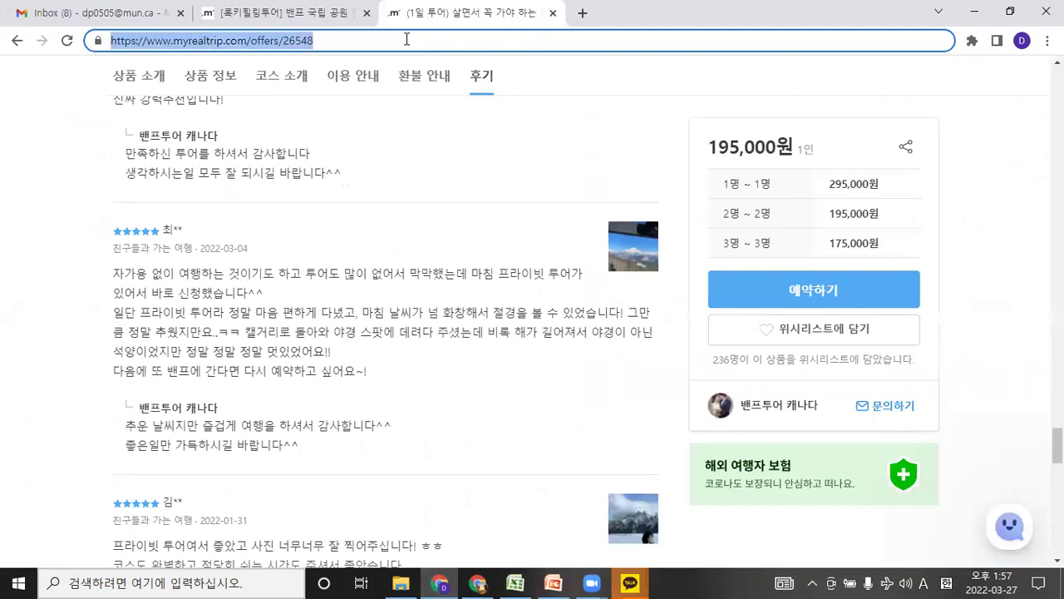
{"action": "type", "text": "itoo"}
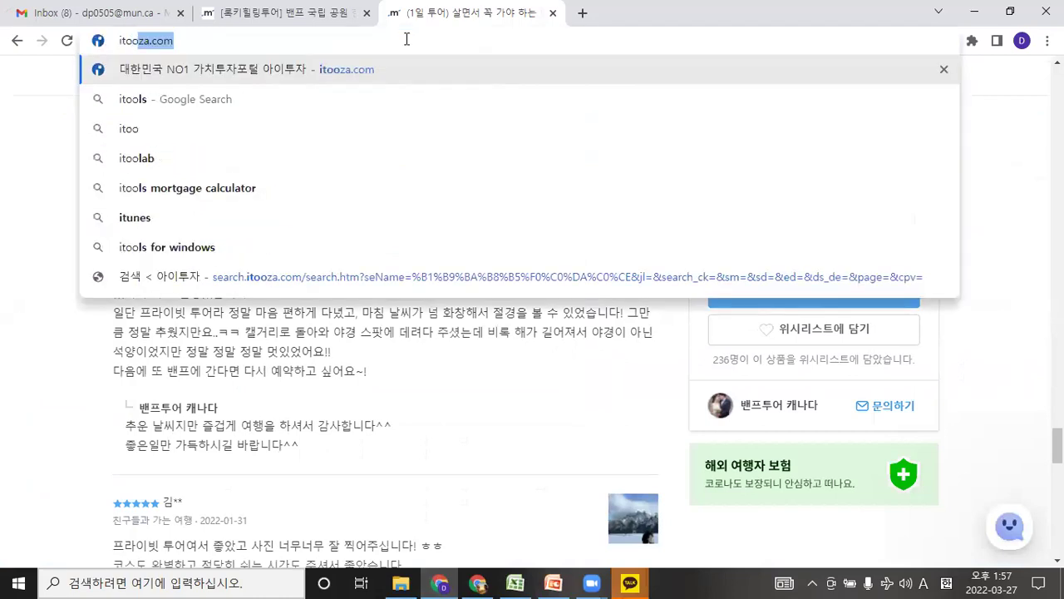
{"action": "key", "text": "Return"}
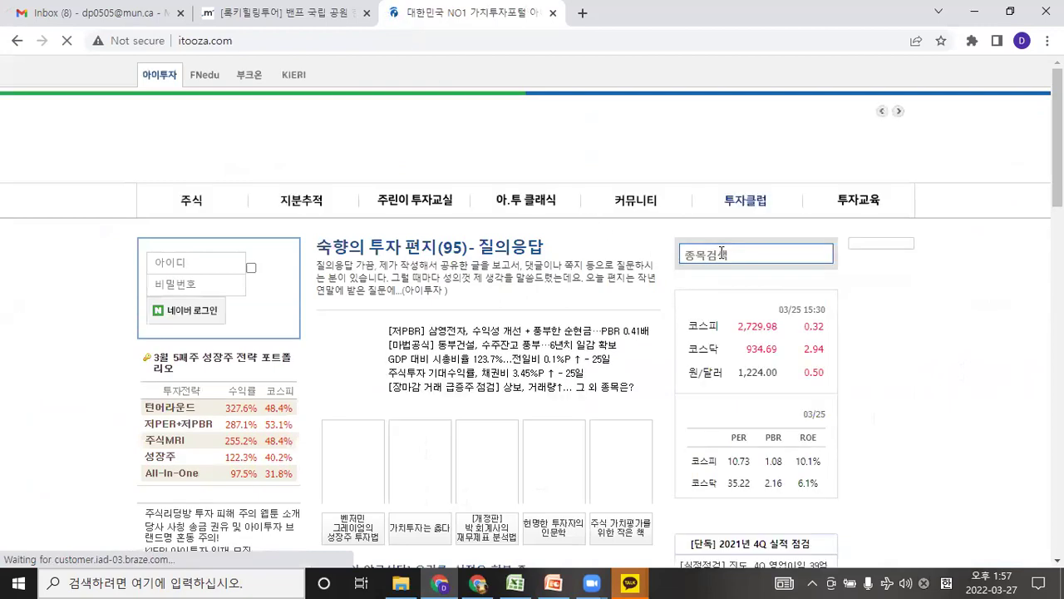
Step: Search the site's stock lookup for 삼성전자
{"action": "left_click", "coordinate": [722, 254]}
{"action": "type", "text": "t"}
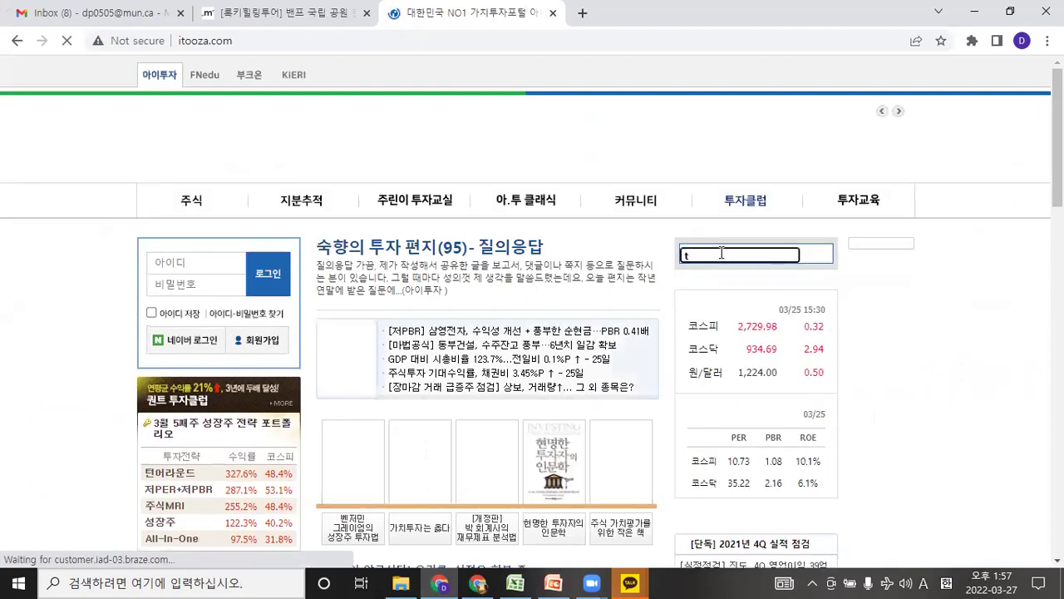
{"action": "key", "text": "BackSpace"}
{"action": "key", "text": "Hangul"}
{"action": "type", "text": "삼성저"}
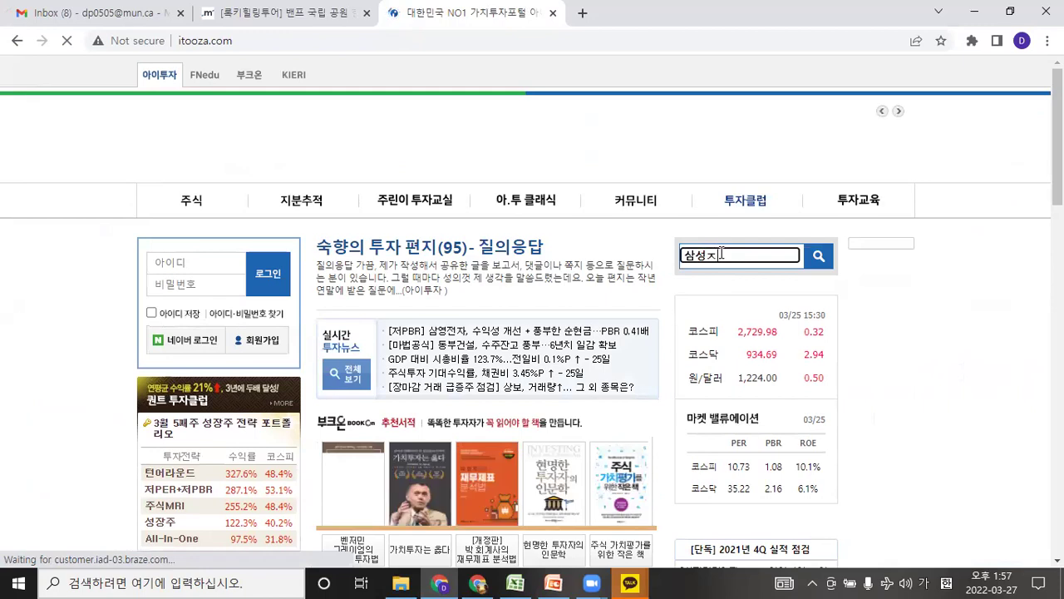
{"action": "type", "text": "ㄴ자"}
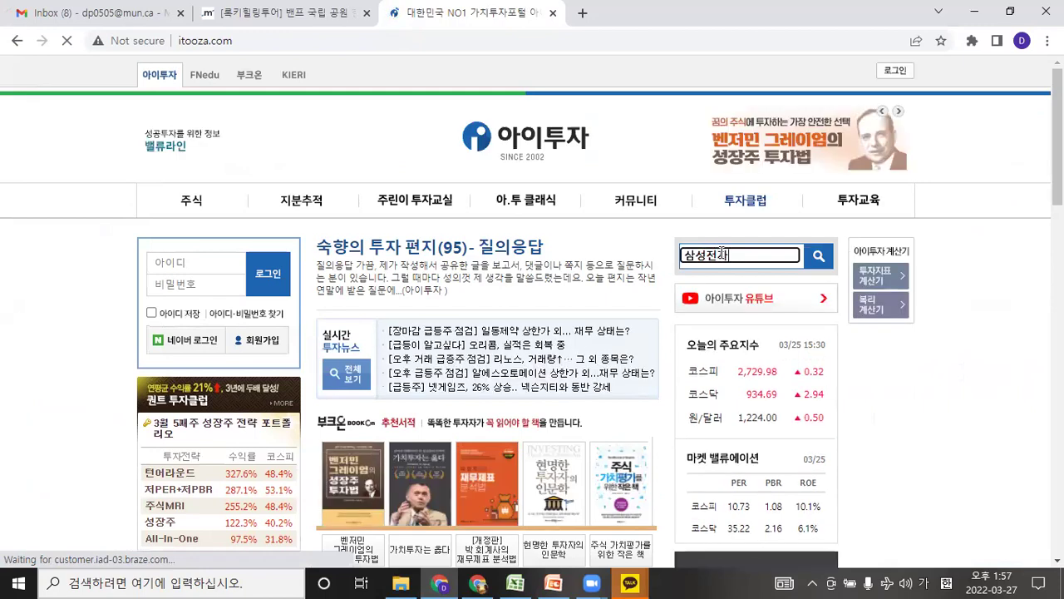
{"action": "key", "text": "Return"}
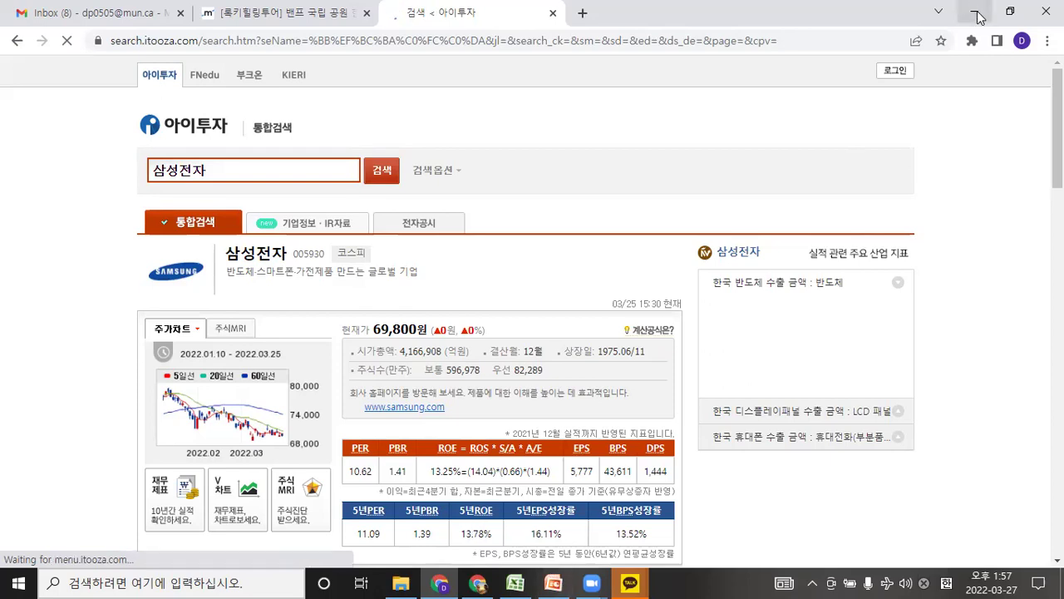
Step: Return to slide 9 of the 자산관리7 presentation and examine its closing price line
{"action": "left_click", "coordinate": [974, 11]}
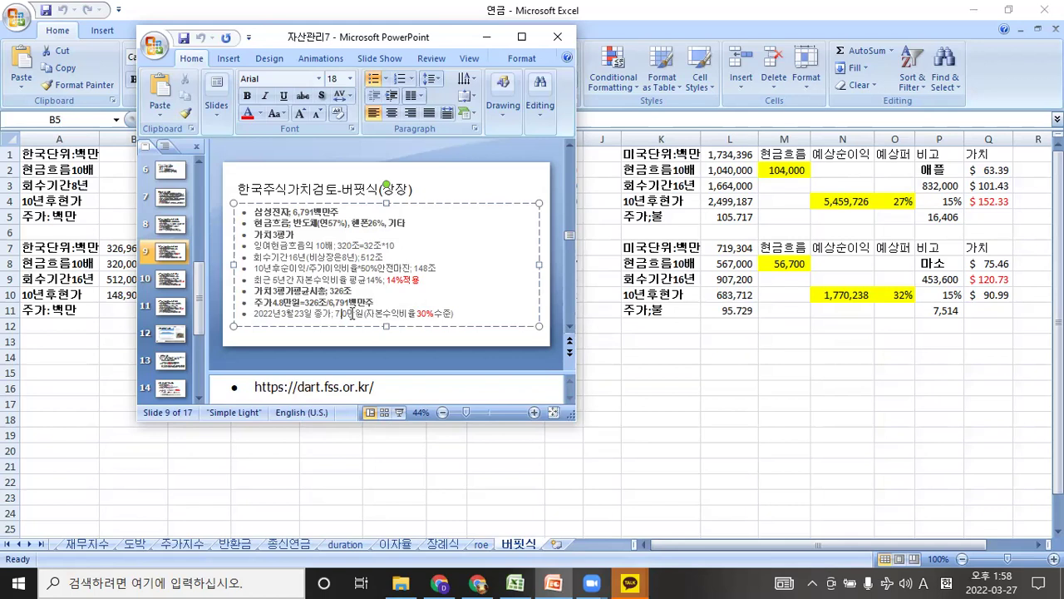
{"action": "type", "text": "."}
{"action": "key", "text": "Hangul"}
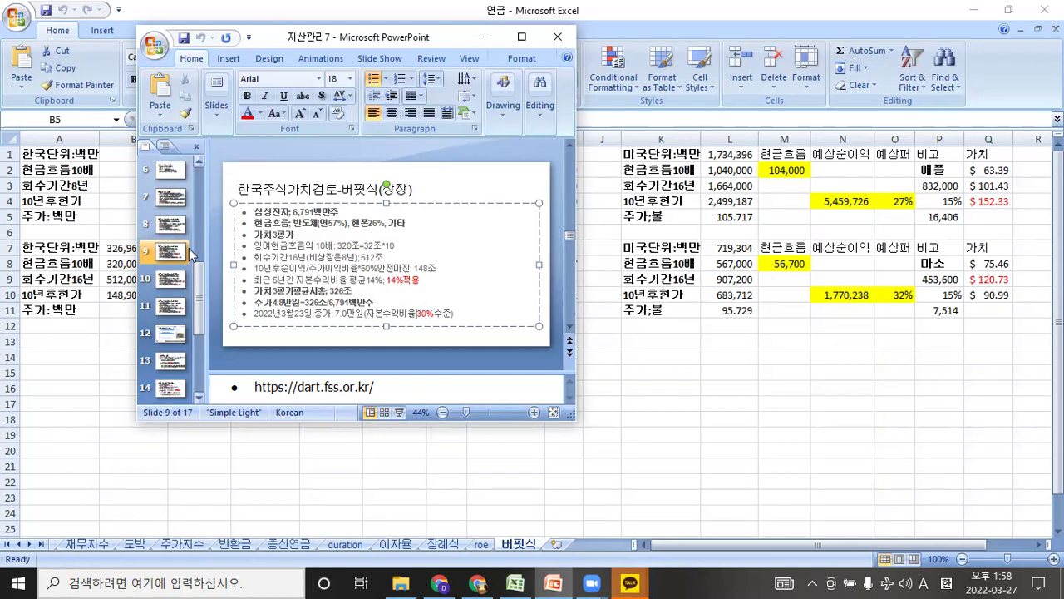
Step: Show slide 10 and review Apple's share count, cash flow, three valuations and return-on-equity lines
{"action": "left_click", "coordinate": [166, 284]}
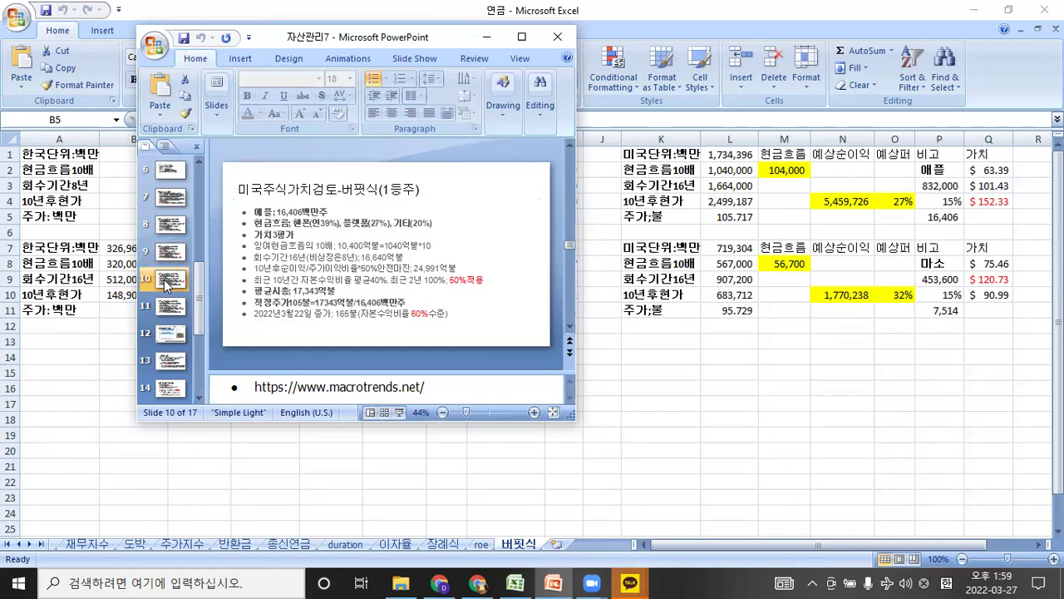
{"action": "left_click", "coordinate": [292, 212]}
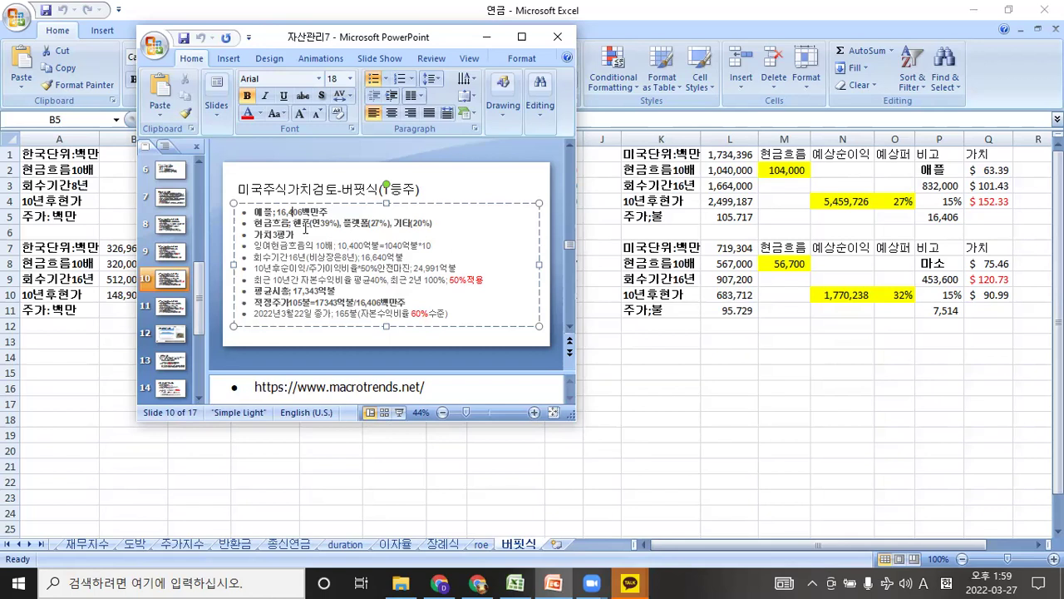
{"action": "left_click", "coordinate": [306, 229]}
{"action": "left_click", "coordinate": [316, 240]}
{"action": "left_click", "coordinate": [328, 268]}
{"action": "left_click", "coordinate": [422, 271]}
{"action": "left_click", "coordinate": [424, 280]}
{"action": "left_click", "coordinate": [424, 280]}
Step: Compare the return-on-equity level in the closing price line of slide 9 with the one on slide 10
{"action": "left_click", "coordinate": [177, 258]}
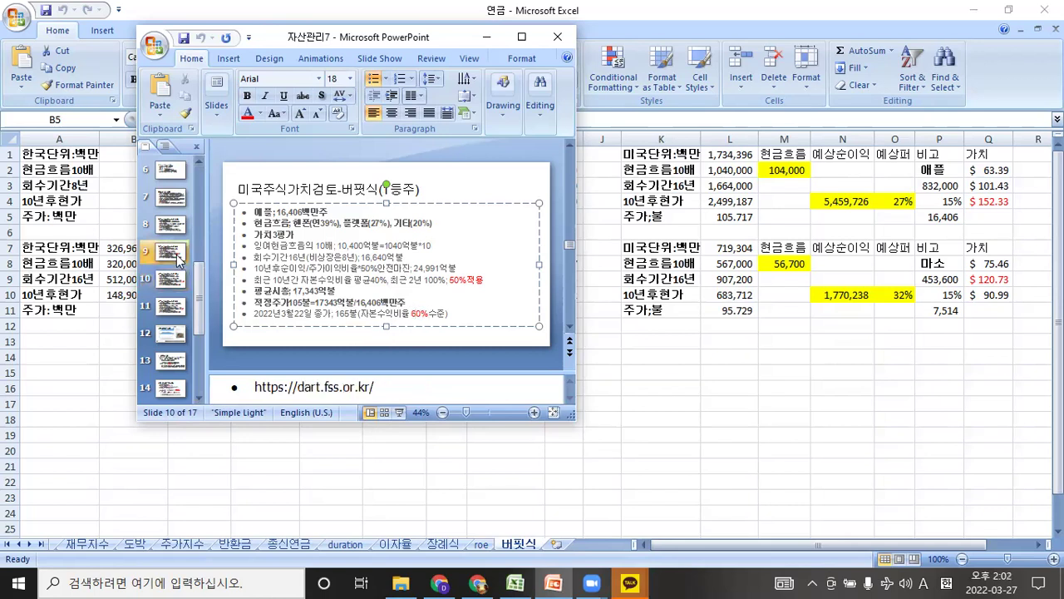
{"action": "left_click", "coordinate": [425, 313]}
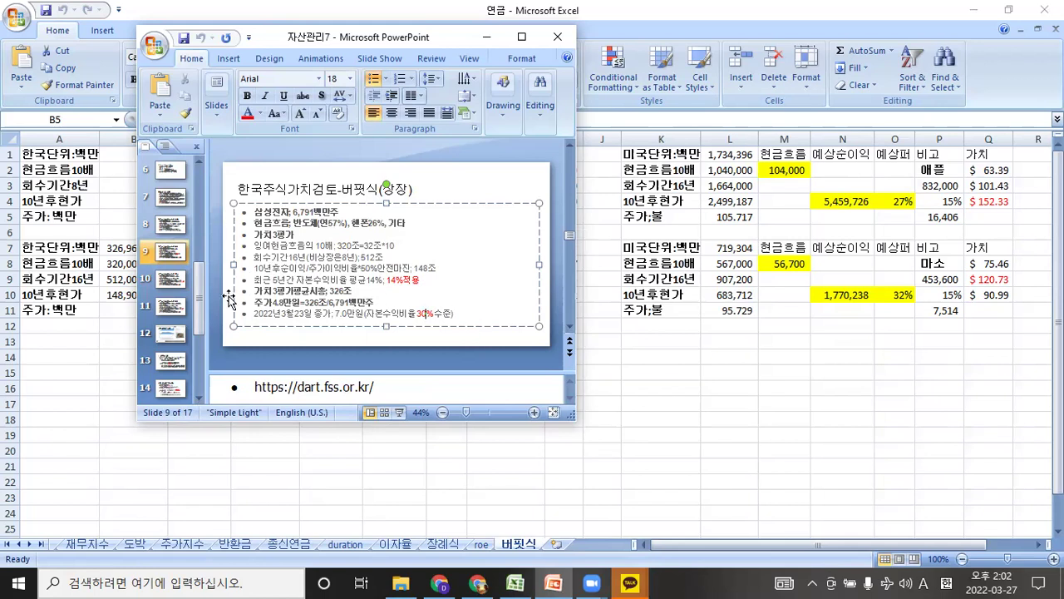
{"action": "left_click", "coordinate": [167, 280]}
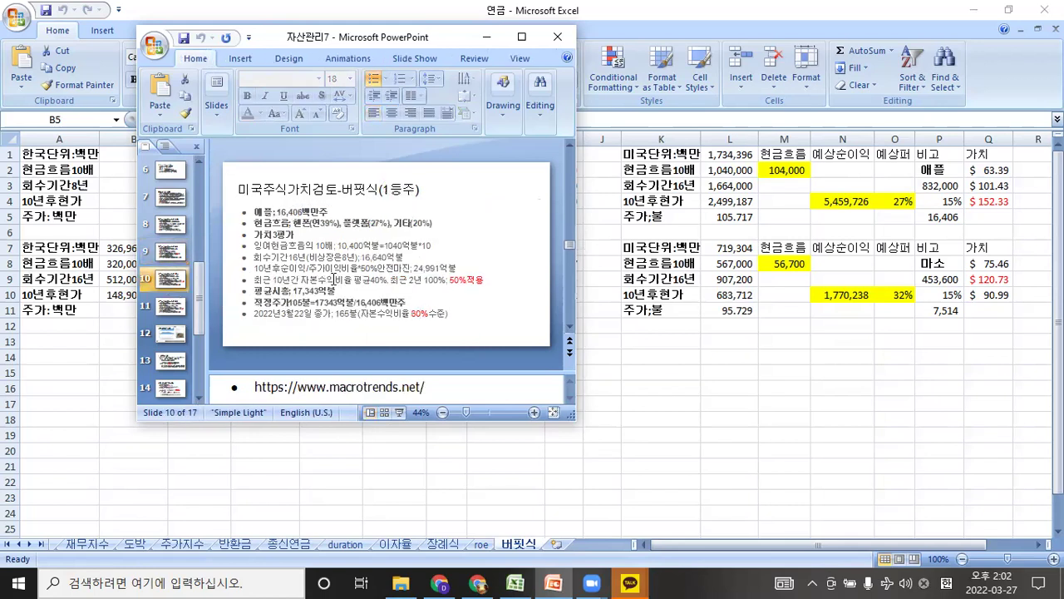
{"action": "left_click", "coordinate": [441, 296]}
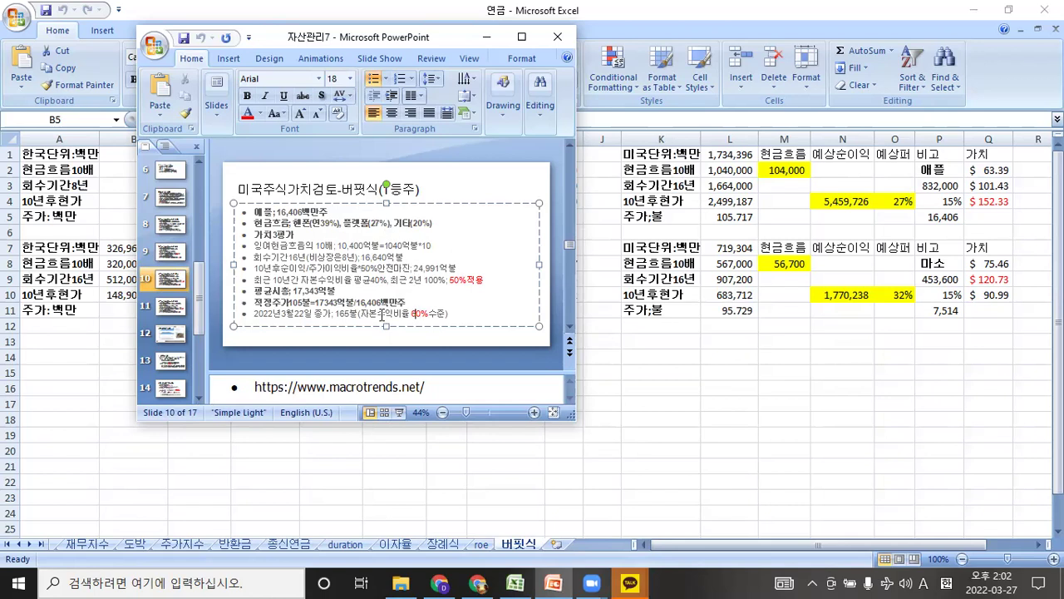
{"action": "left_click", "coordinate": [382, 315]}
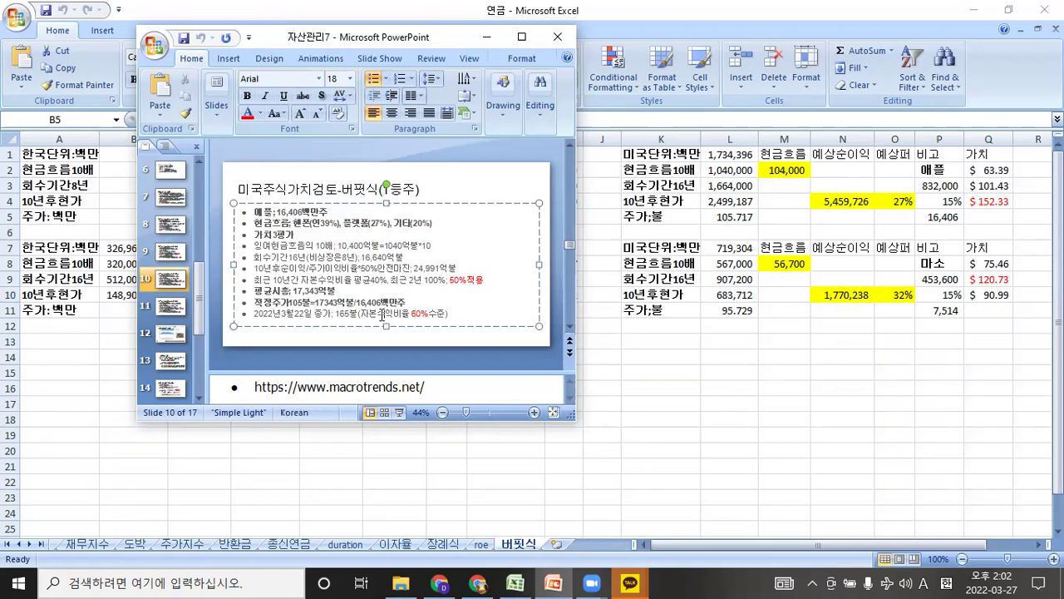
{"action": "left_click", "coordinate": [343, 314]}
{"action": "left_click", "coordinate": [363, 313]}
Step: Switch to the 연금 workbook in Excel and check Apple's cash flow input and the 비고 formula in its payback-period row
{"action": "left_click", "coordinate": [735, 174]}
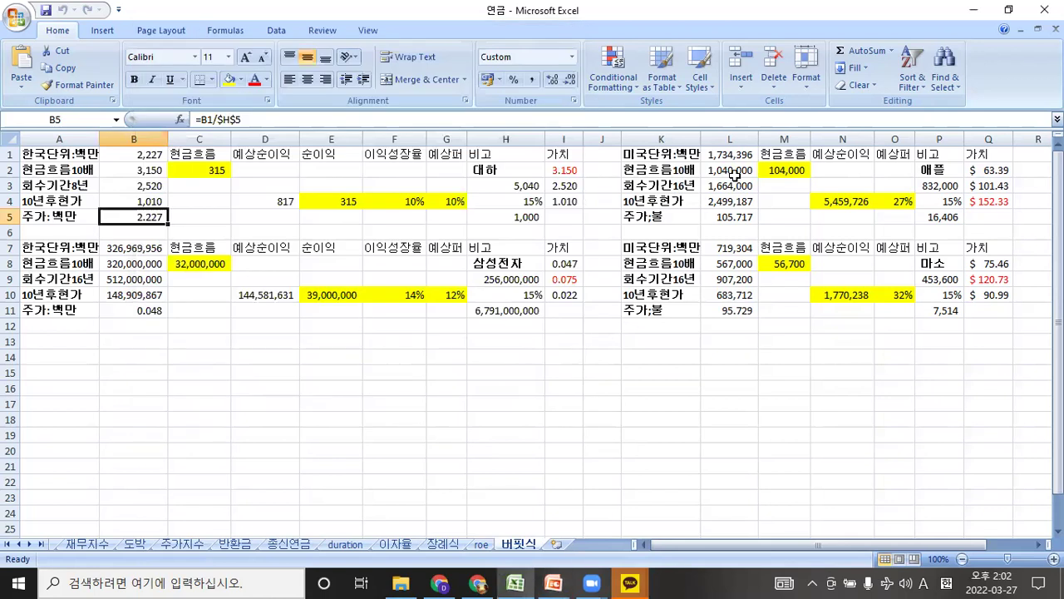
{"action": "left_click", "coordinate": [659, 169]}
{"action": "key", "text": "Right"}
{"action": "key", "text": "Right"}
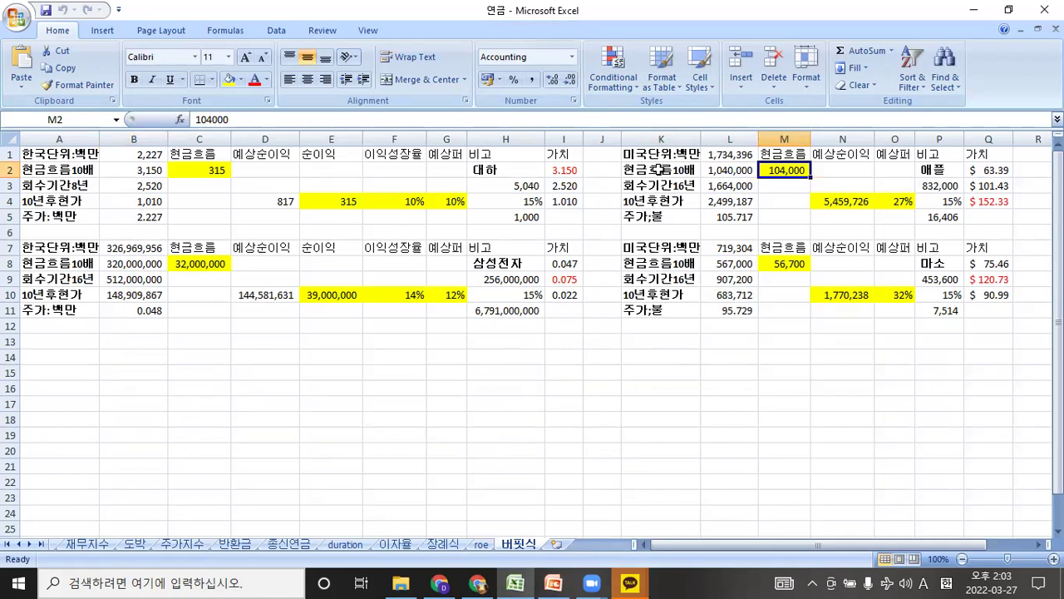
{"action": "key", "text": "Down"}
{"action": "key", "text": "Right"}
{"action": "key", "text": "Right"}
{"action": "key", "text": "Right"}
{"action": "key", "text": "Right"}
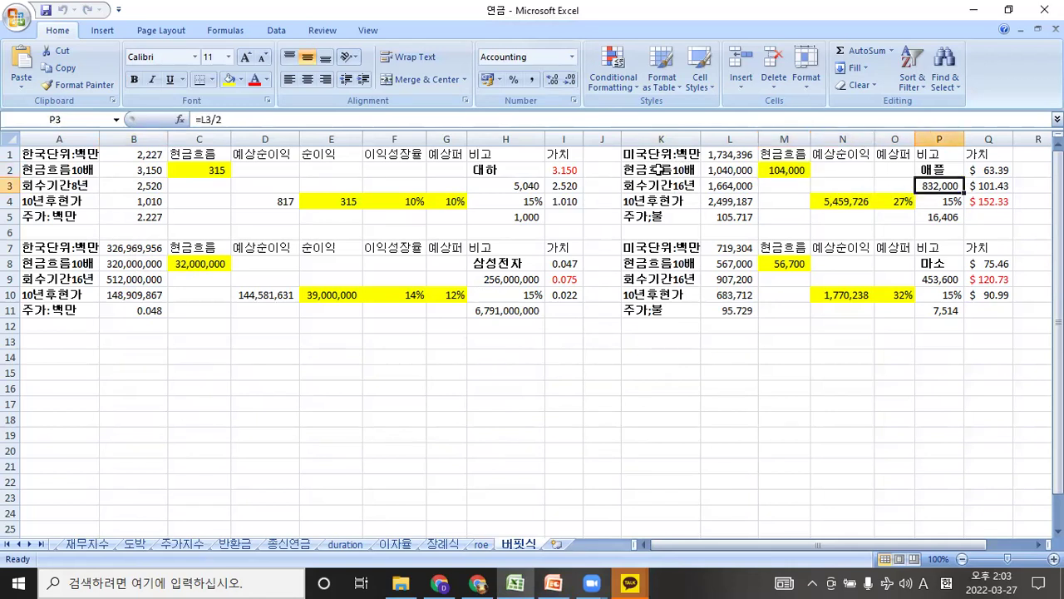
Step: Check Apple's ten-year present value row, from expected net income to per-share value, plus the share count and discount rate
{"action": "key", "text": "Left"}
{"action": "key", "text": "Left"}
{"action": "key", "text": "Left"}
{"action": "key", "text": "Down"}
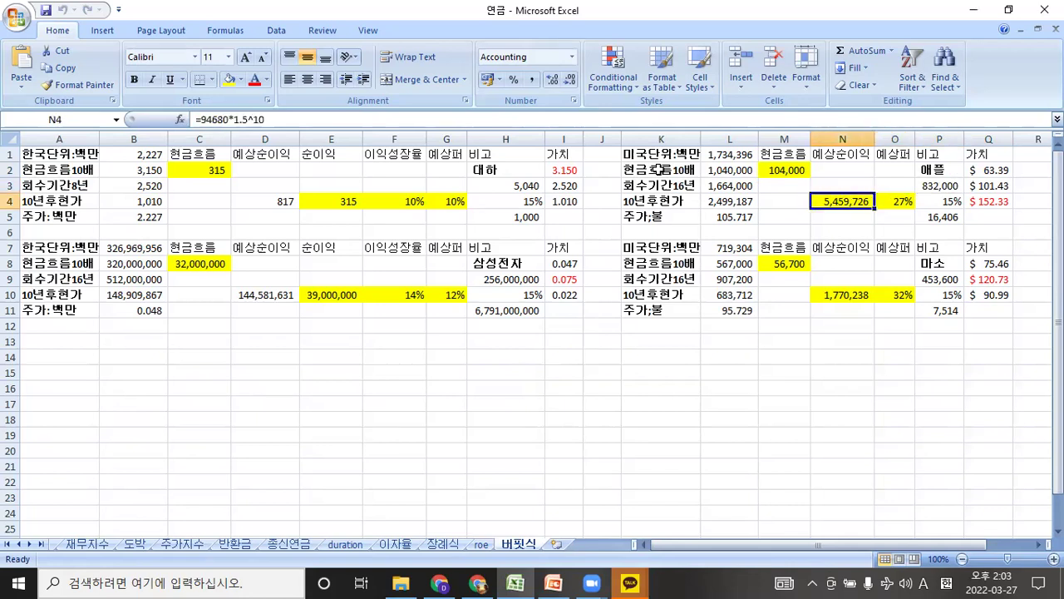
{"action": "key", "text": "Right"}
{"action": "key", "text": "Right"}
{"action": "key", "text": "Right"}
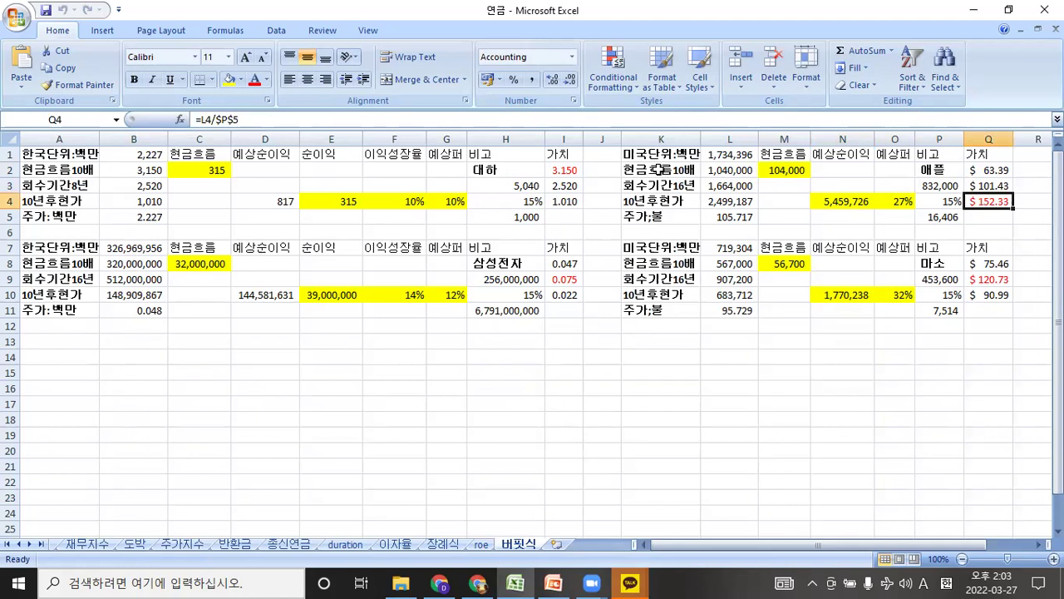
{"action": "key", "text": "Left"}
{"action": "key", "text": "Down"}
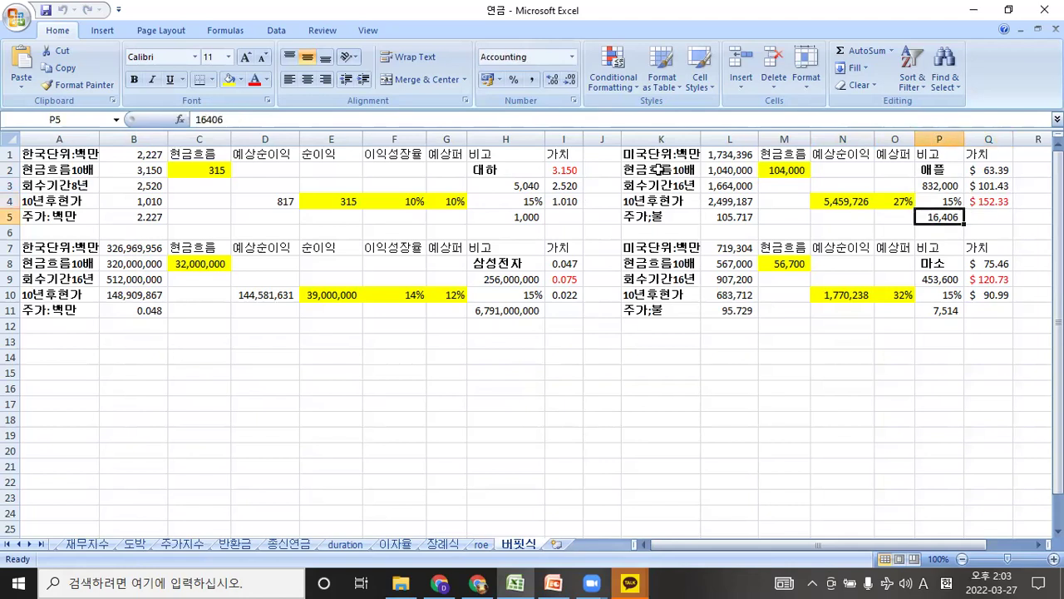
{"action": "key", "text": "Up"}
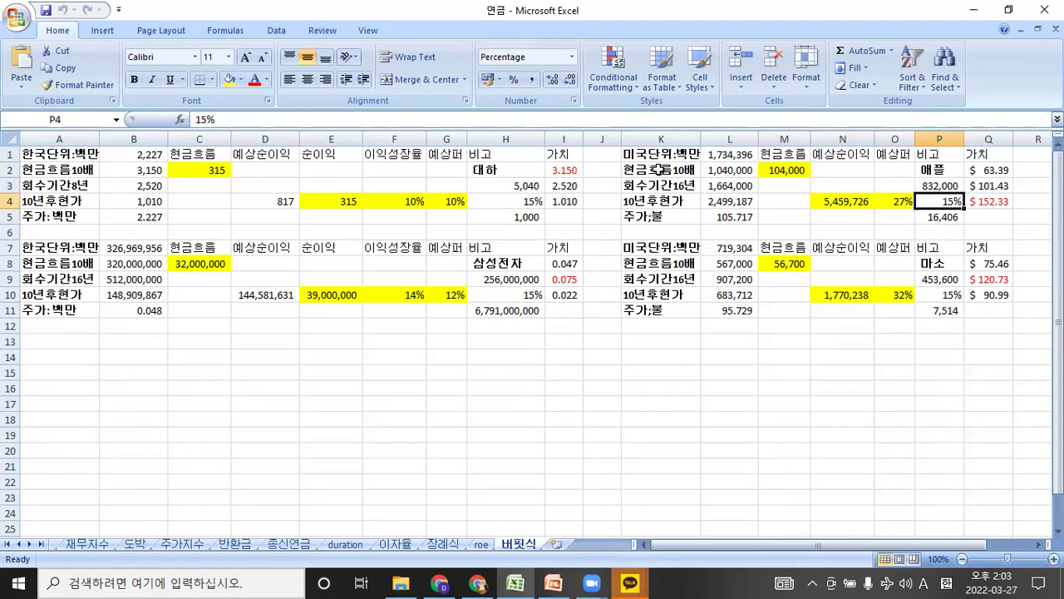
Step: Check the formula behind Apple's total ten-year present value in the 10년후현가 row
{"action": "key", "text": "Left"}
{"action": "key", "text": "Left"}
{"action": "key", "text": "Left"}
{"action": "key", "text": "Left"}
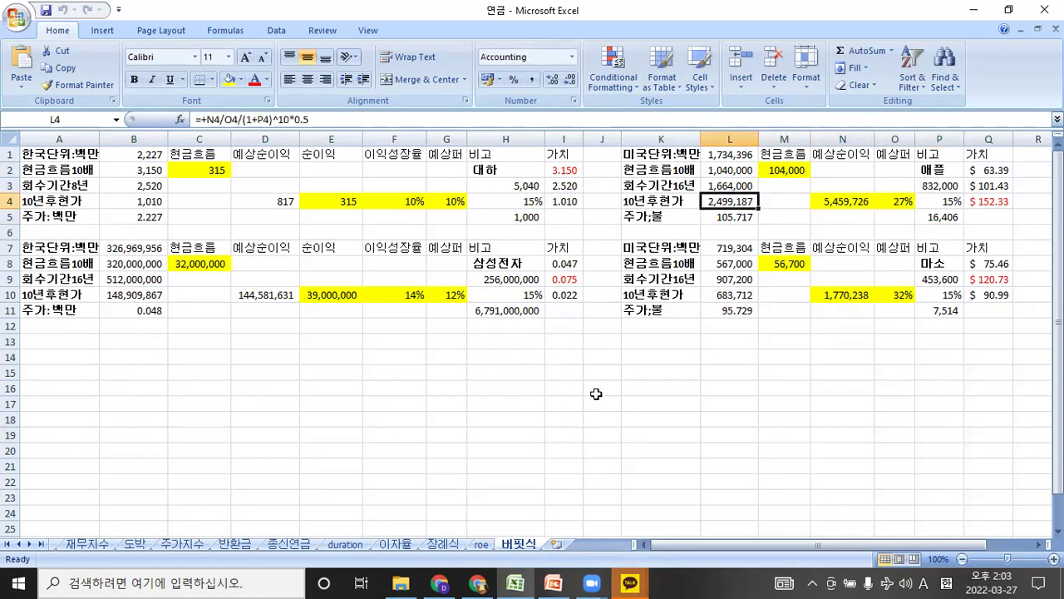
Step: Switch to the 자산관리7 presentation and review Microsoft's share count, cash flow, three valuations and fair price on slide 11
{"action": "left_click", "coordinate": [554, 582]}
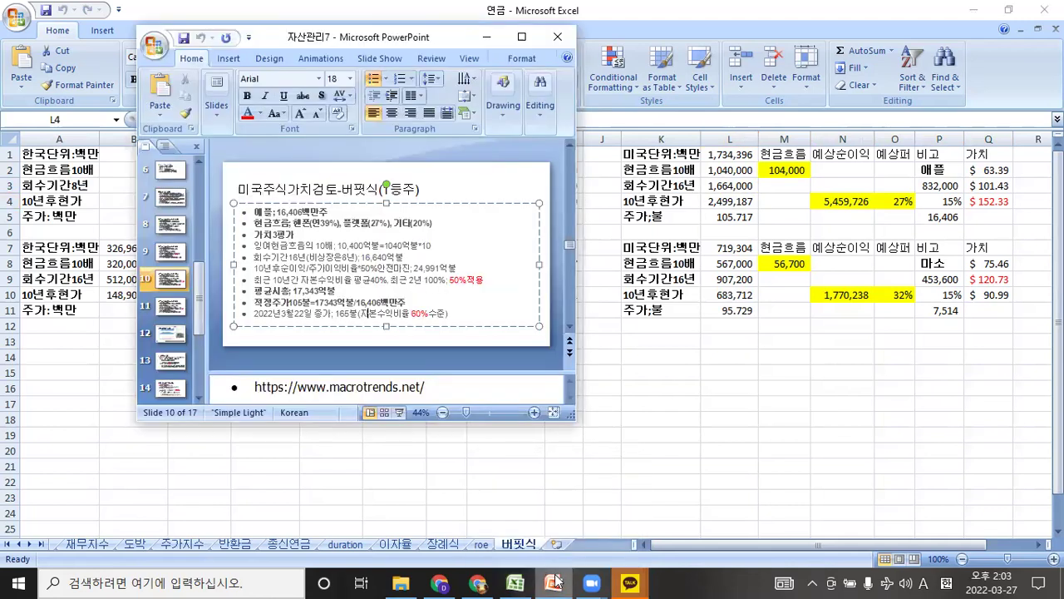
{"action": "left_click", "coordinate": [170, 306]}
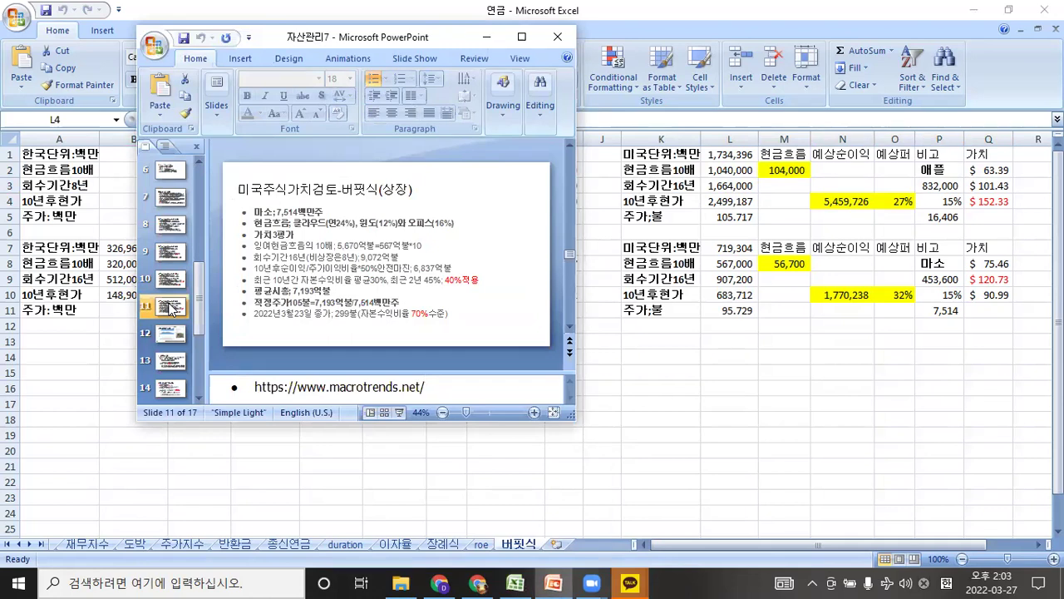
{"action": "left_click", "coordinate": [288, 215]}
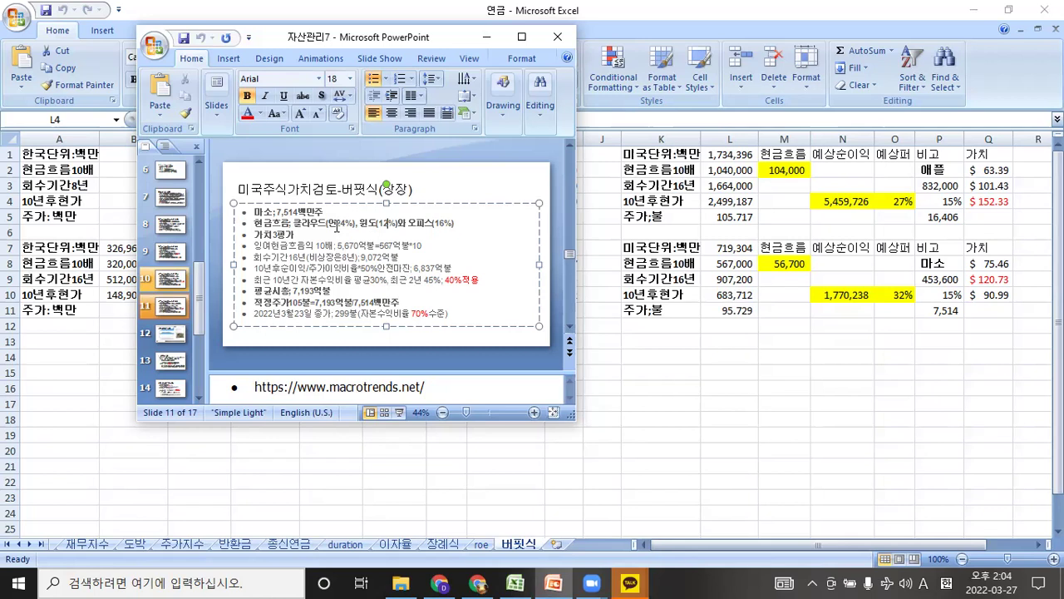
{"action": "left_click", "coordinate": [308, 235]}
{"action": "left_click", "coordinate": [340, 244]}
{"action": "left_click", "coordinate": [303, 308]}
Step: Compare slide 12 with Apple's return-on-equity charts and slide 13 on real estate selection, ending on slide 12
{"action": "left_click", "coordinate": [167, 336]}
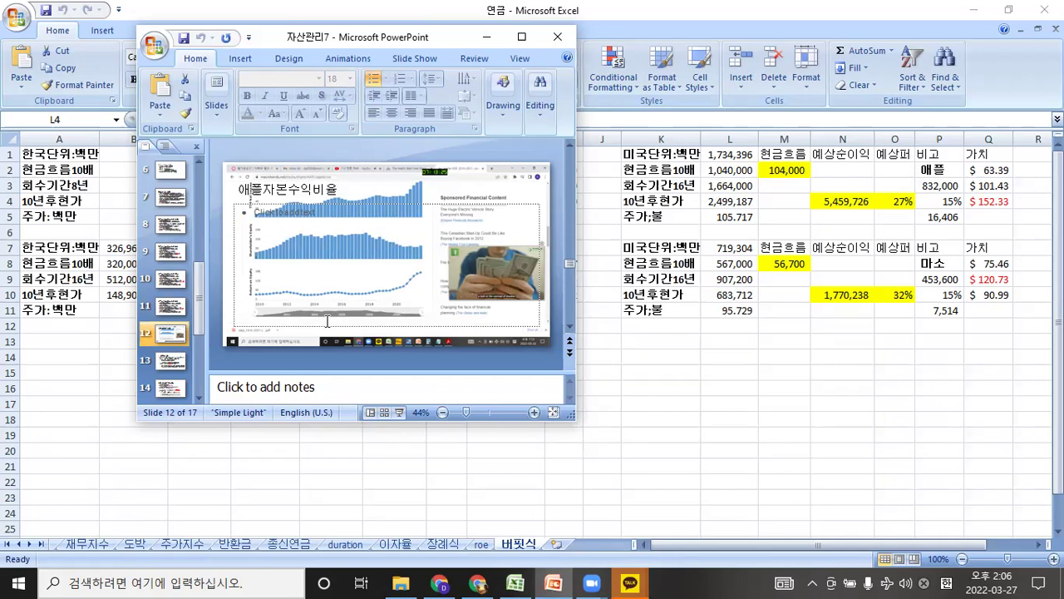
{"action": "left_click", "coordinate": [172, 362]}
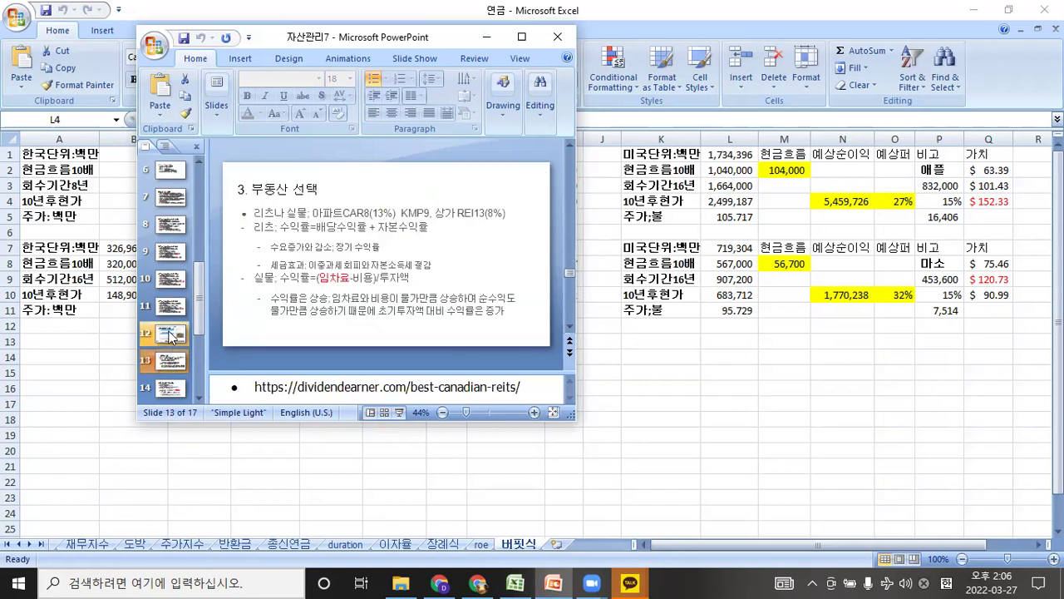
{"action": "left_click", "coordinate": [170, 334]}
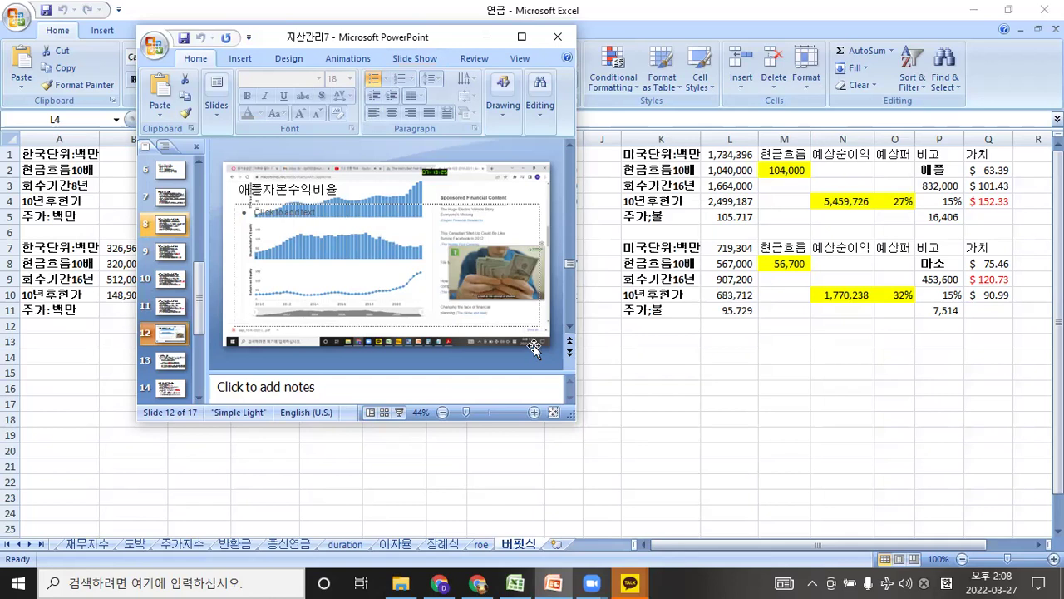
{"action": "left_click", "coordinate": [175, 360]}
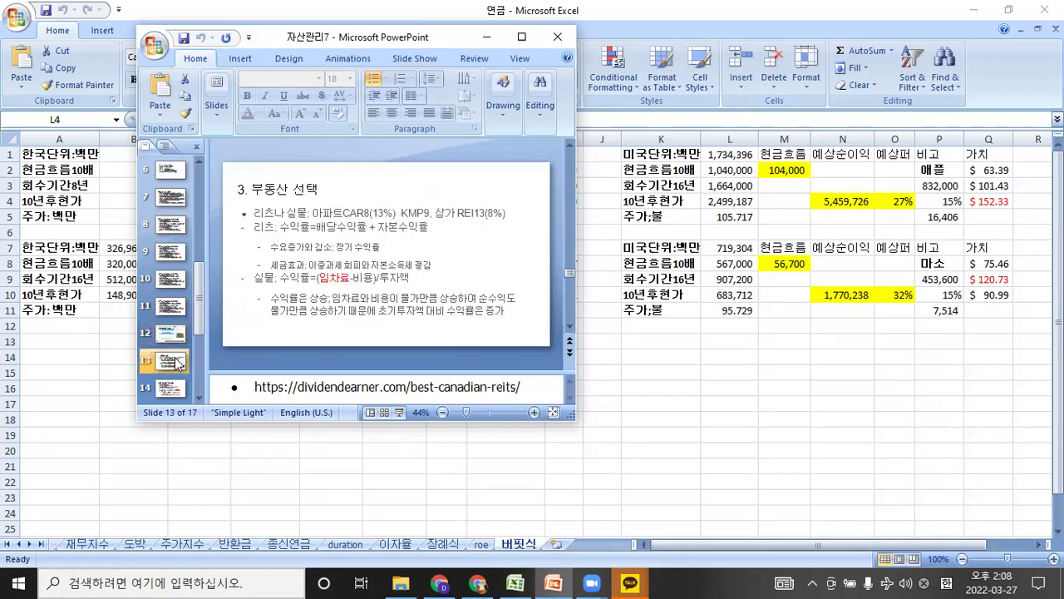
{"action": "left_click", "coordinate": [172, 333]}
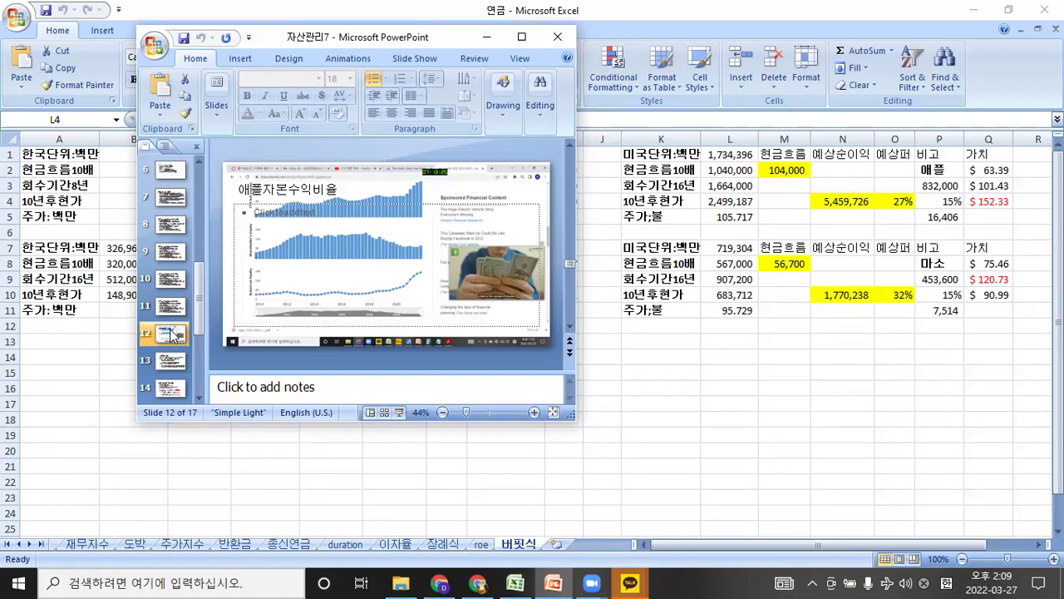
Step: Switch to Chrome and load naver.com in the tab holding the Banff tour page
{"action": "left_click", "coordinate": [438, 582]}
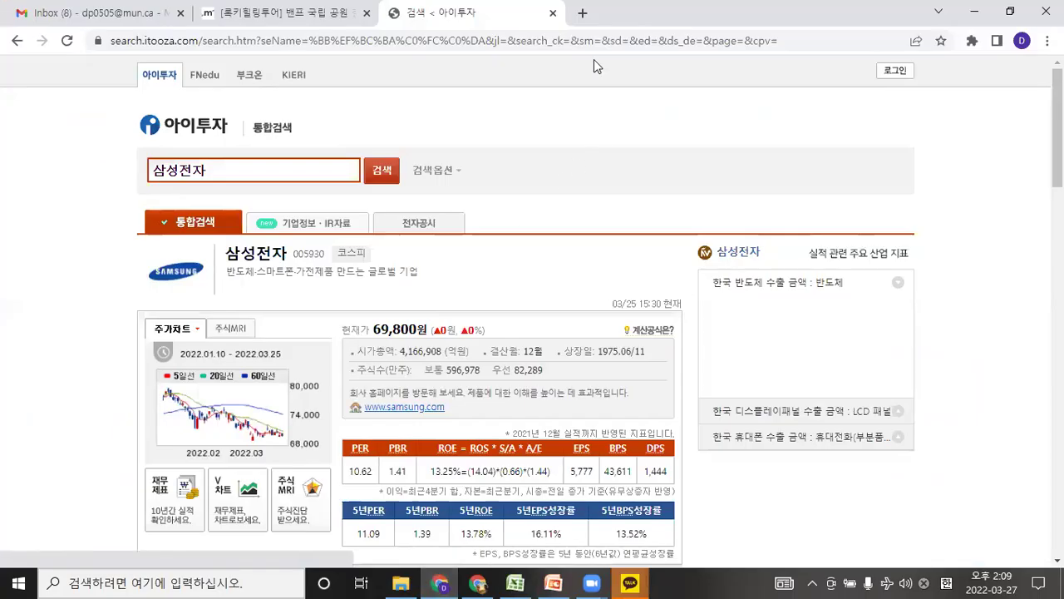
{"action": "key", "text": "ctrl+shift+Tab"}
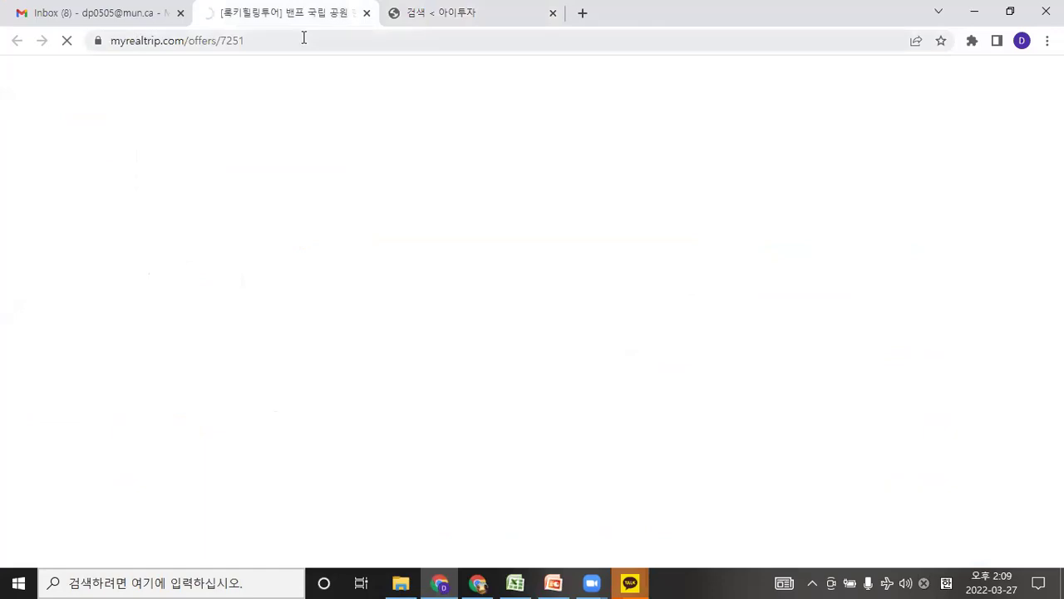
{"action": "left_click", "coordinate": [304, 37]}
{"action": "type", "text": "ㅜㅁㅍㄷㄱ."}
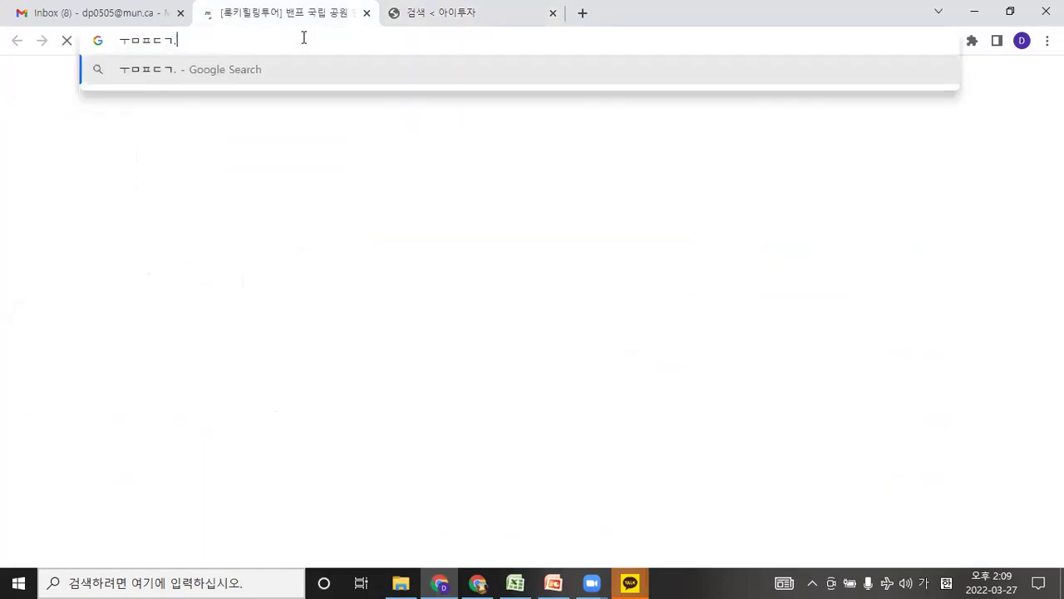
{"action": "key", "text": "Down"}
{"action": "key", "text": "Down"}
{"action": "key", "text": "Down"}
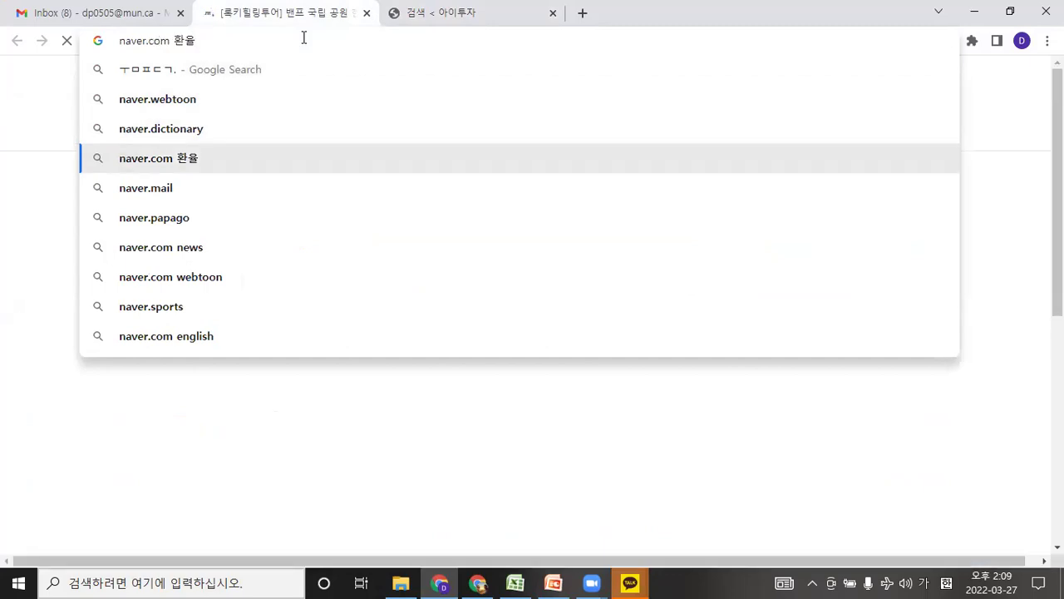
{"action": "key", "text": "BackSpace"}
{"action": "key", "text": "BackSpace"}
{"action": "key", "text": "BackSpace"}
{"action": "key", "text": "BackSpace"}
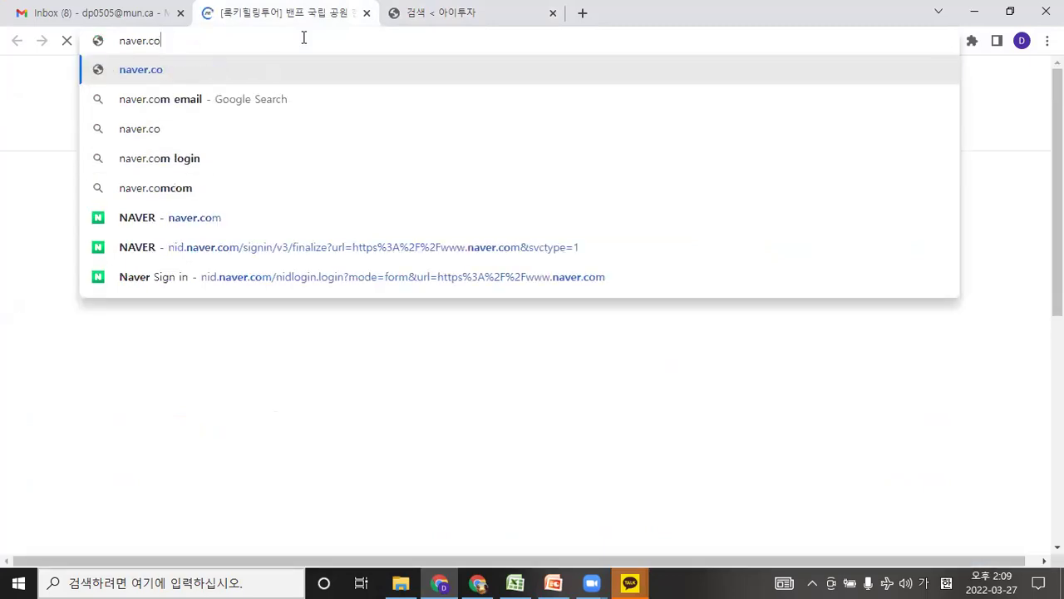
{"action": "key", "text": "Down"}
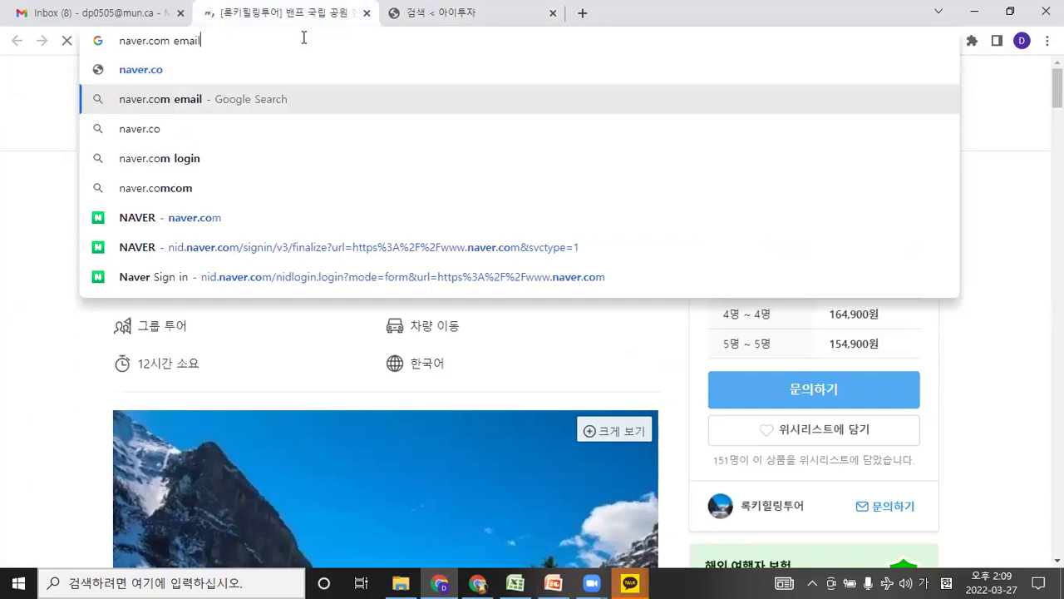
{"action": "key", "text": "Down"}
{"action": "key", "text": "Down"}
{"action": "key", "text": "Down"}
{"action": "key", "text": "Down"}
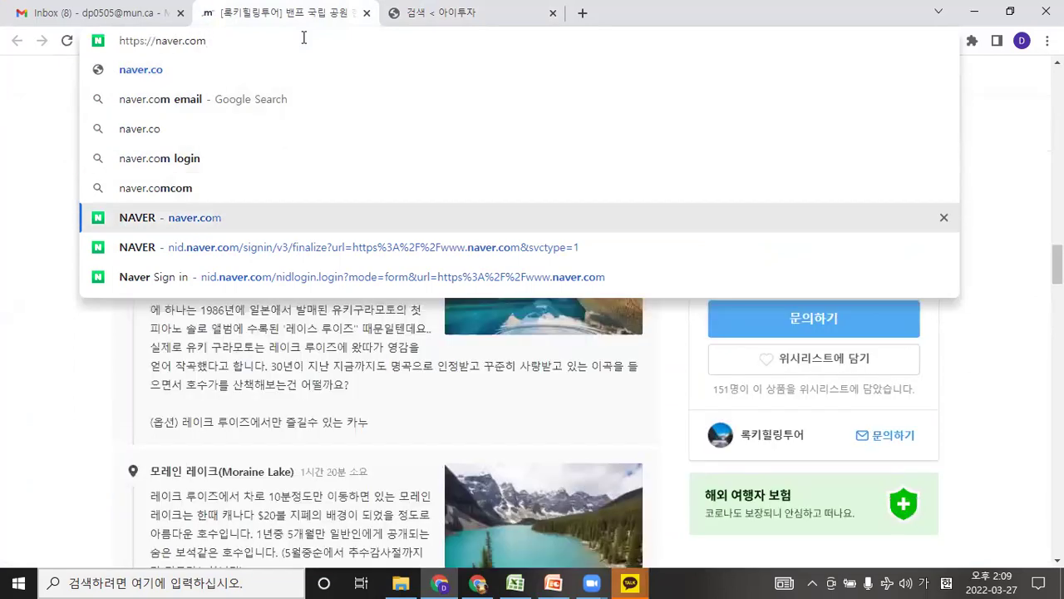
{"action": "key", "text": "Return"}
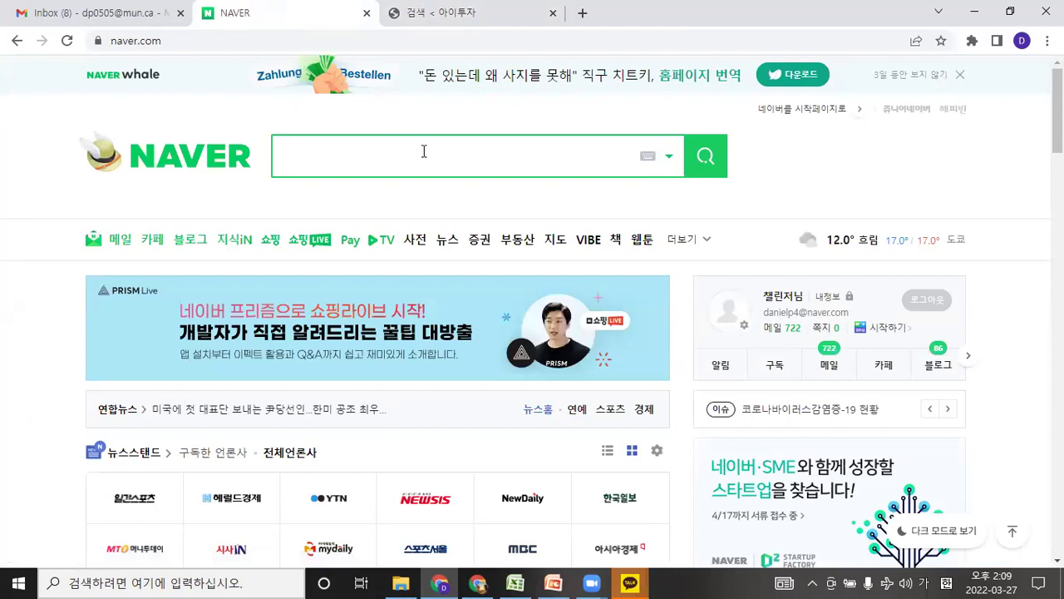
Step: Open Naver's finance section and show its domestic stock market page (국내증시)
{"action": "left_click", "coordinate": [480, 241]}
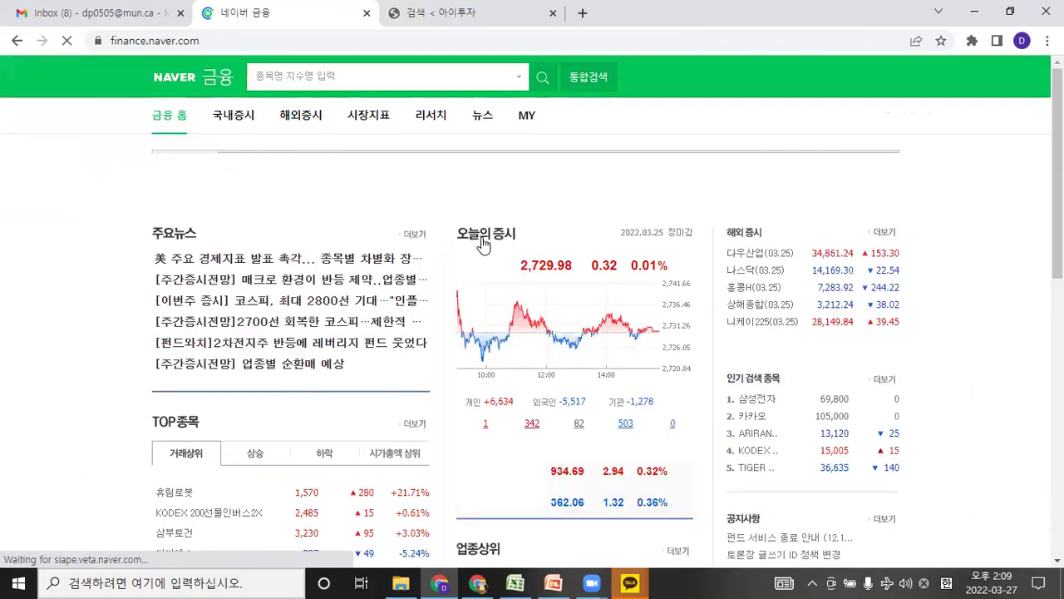
{"action": "left_click", "coordinate": [235, 122]}
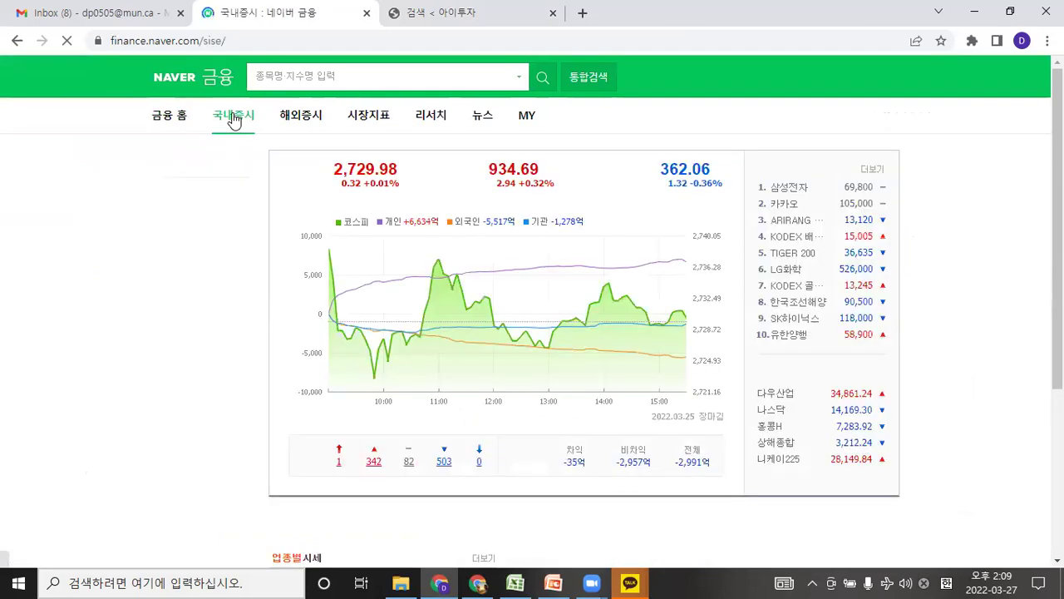